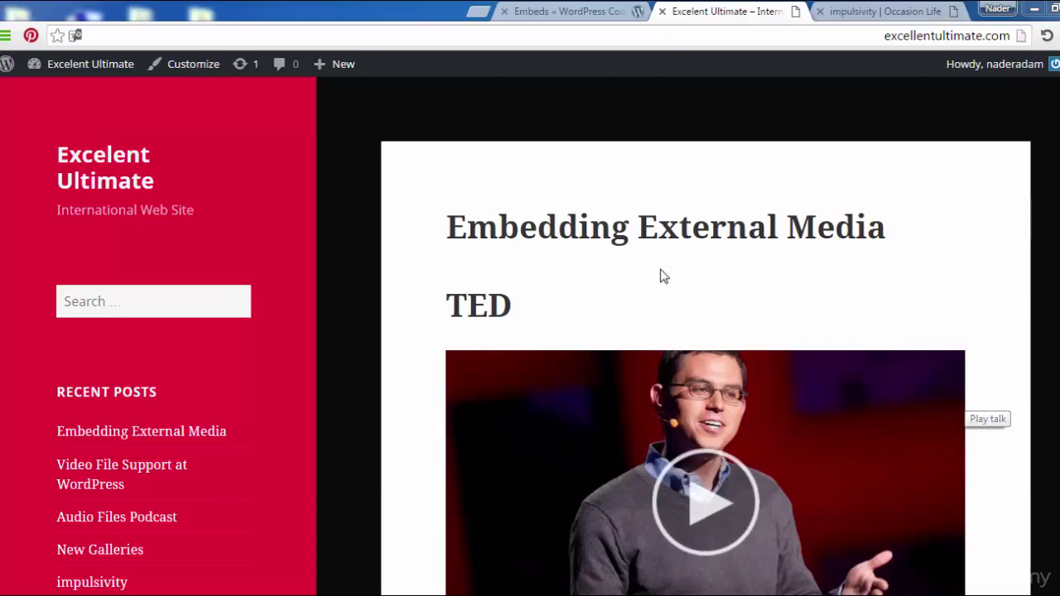
- Go from the live site to the admin Dashboard, then to Appearance > Themes
{"action": "mouse_move", "coordinate": [106, 67]}
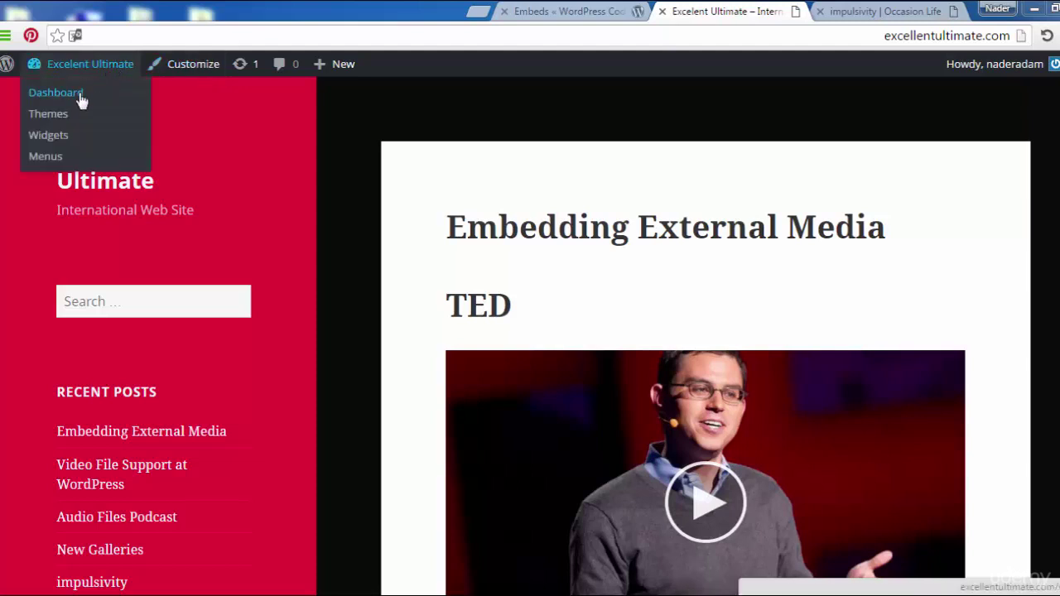
{"action": "left_click", "coordinate": [80, 98]}
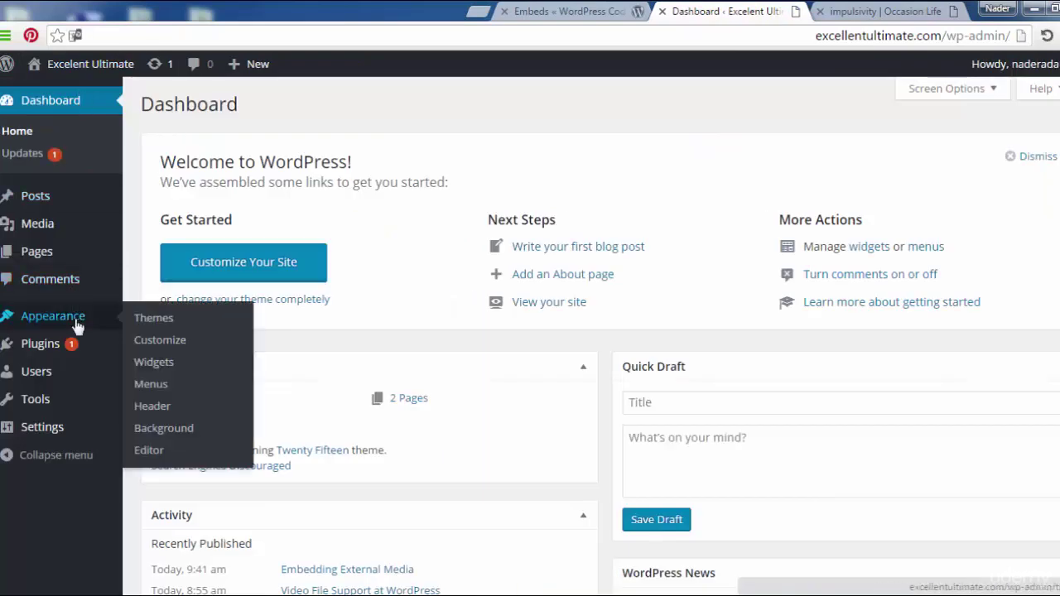
{"action": "left_click", "coordinate": [77, 327]}
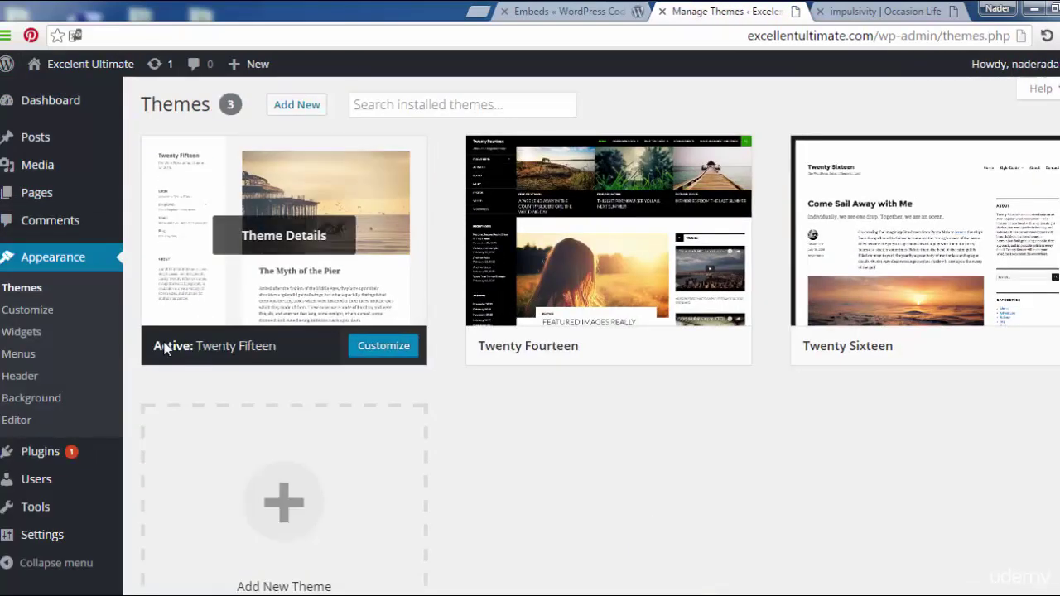
- Launch the Customizer for the active Twenty Fifteen theme
{"action": "left_click", "coordinate": [39, 315]}
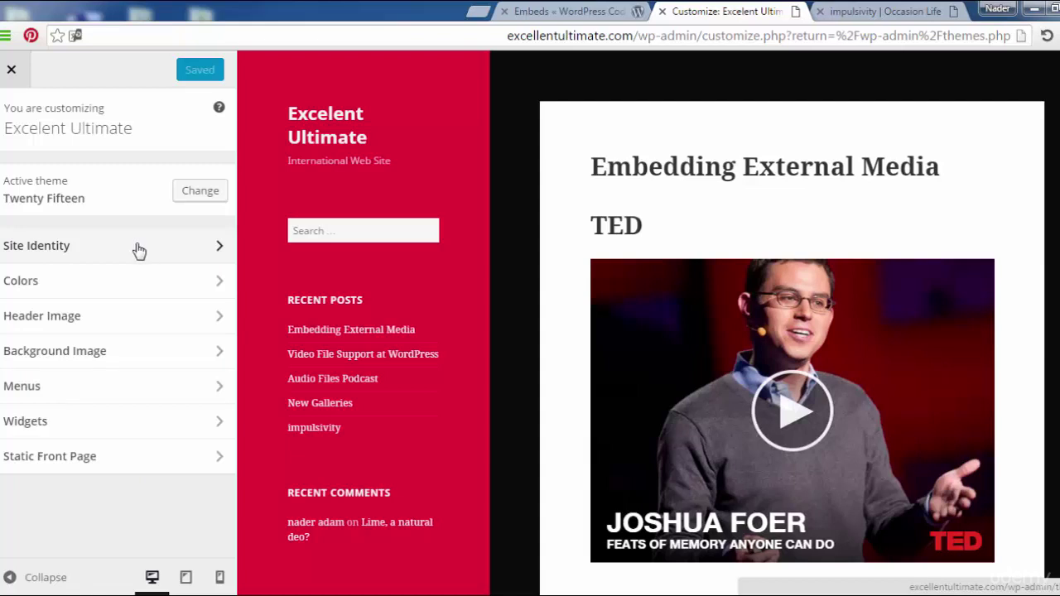
- Open Site Identity and inspect the title 'Excelent Ultimate' and tagline 'International Web Site'
{"action": "left_click", "coordinate": [139, 252]}
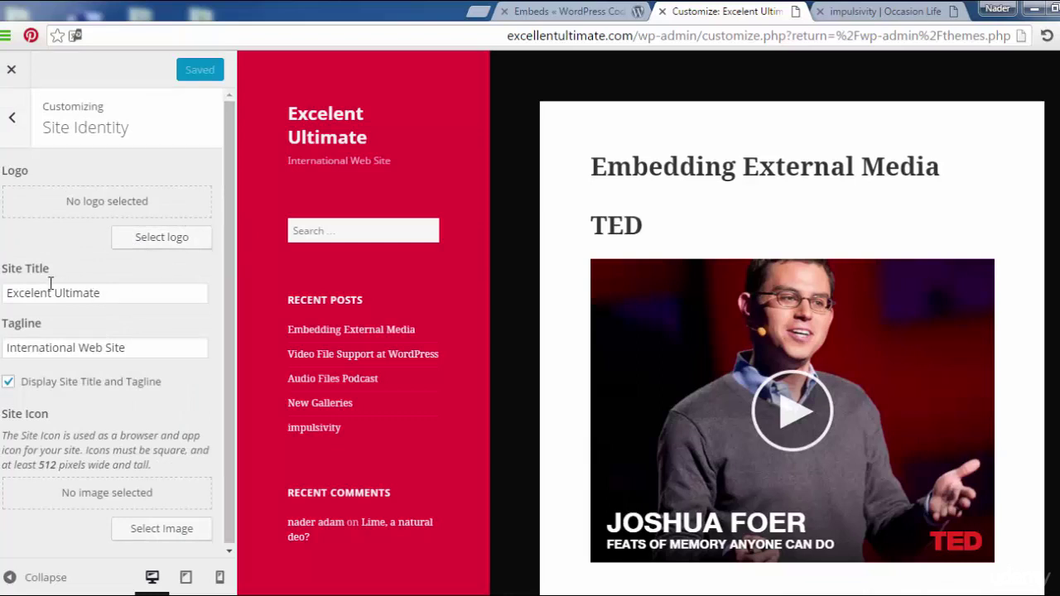
{"action": "double_click", "coordinate": [114, 295]}
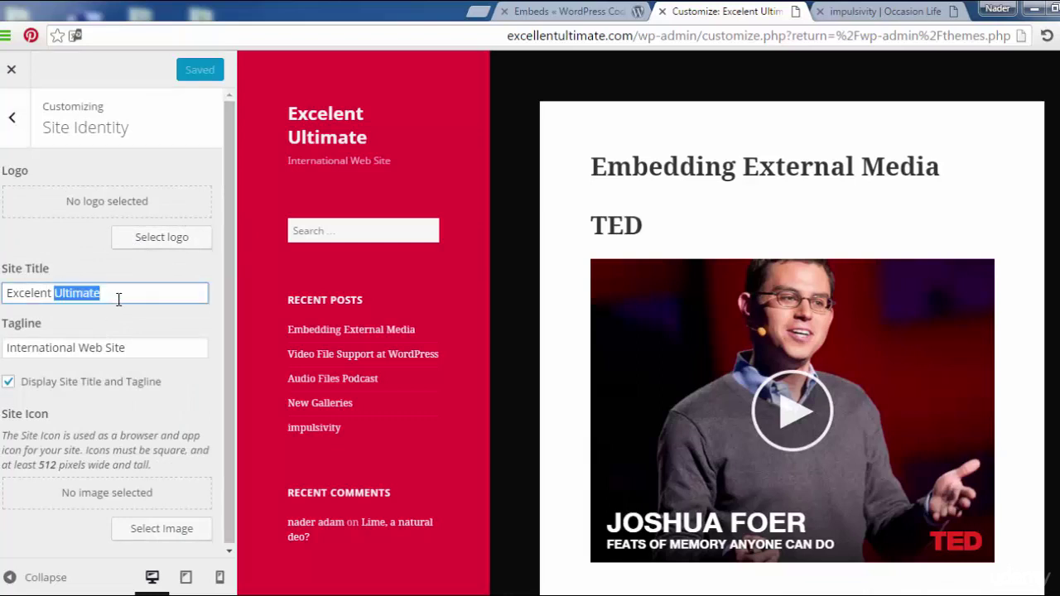
{"action": "triple_click", "coordinate": [118, 300]}
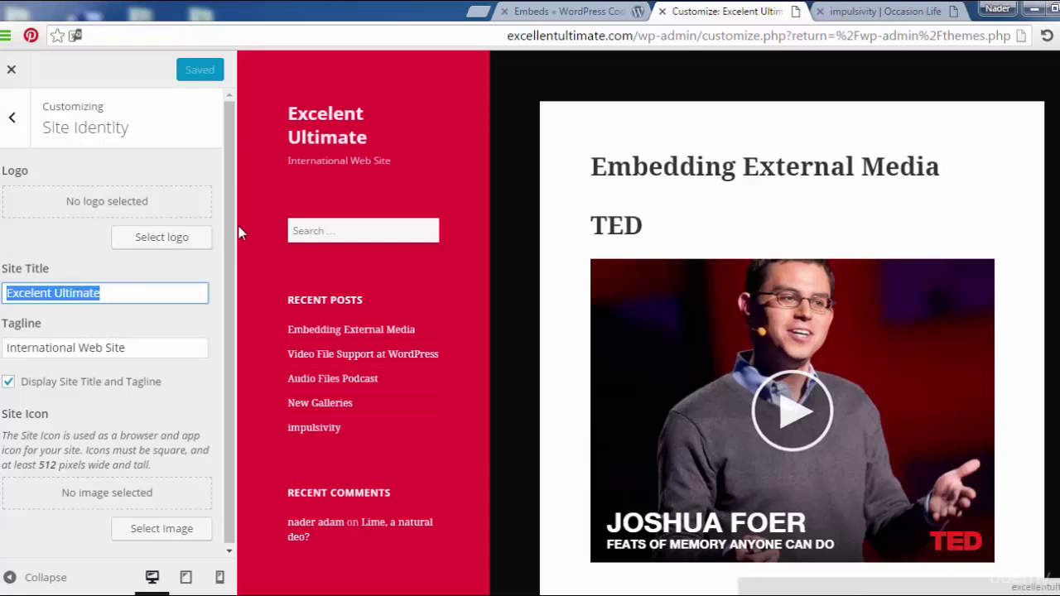
{"action": "left_click", "coordinate": [146, 348]}
{"action": "triple_click", "coordinate": [146, 349]}
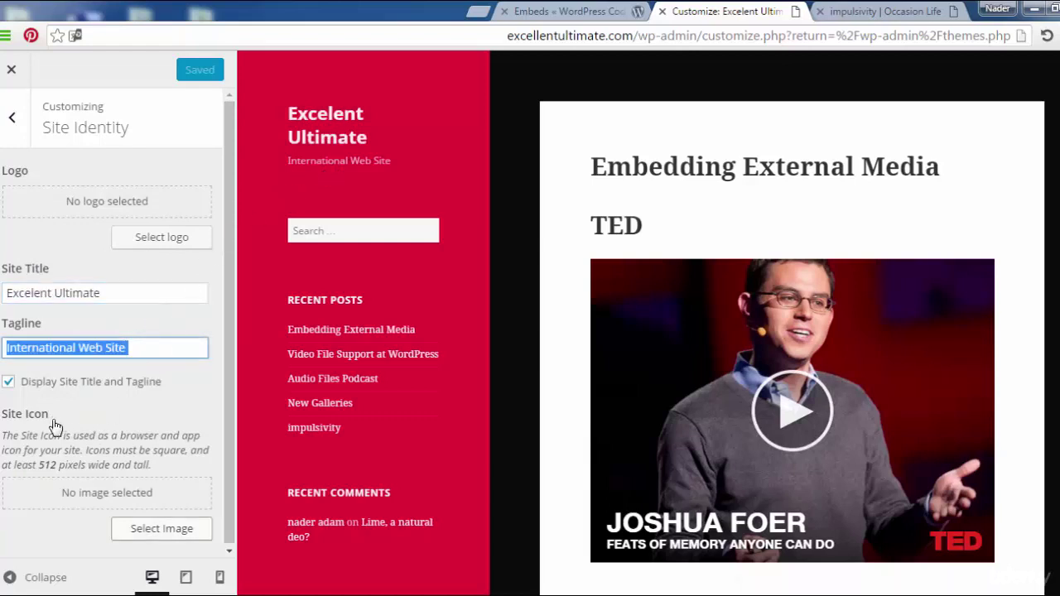
{"action": "scroll", "coordinate": [228, 454], "scroll_direction": "down", "scroll_amount": 1}
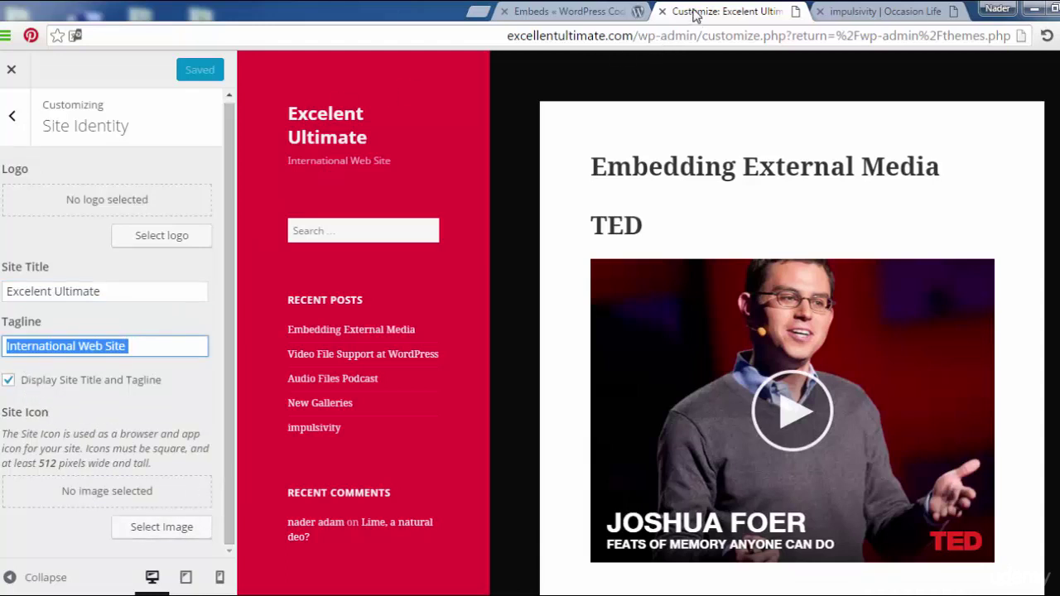
- For the site icon, upload 6.jpg, the cartoon face, from Desktop > phones products
{"action": "left_click", "coordinate": [162, 532]}
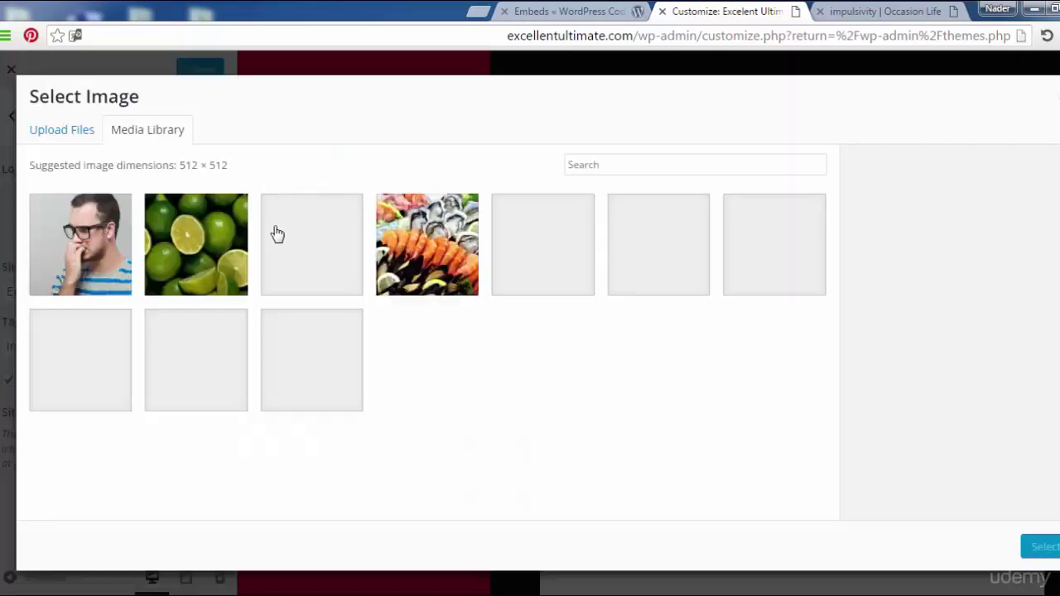
{"action": "left_click", "coordinate": [71, 130]}
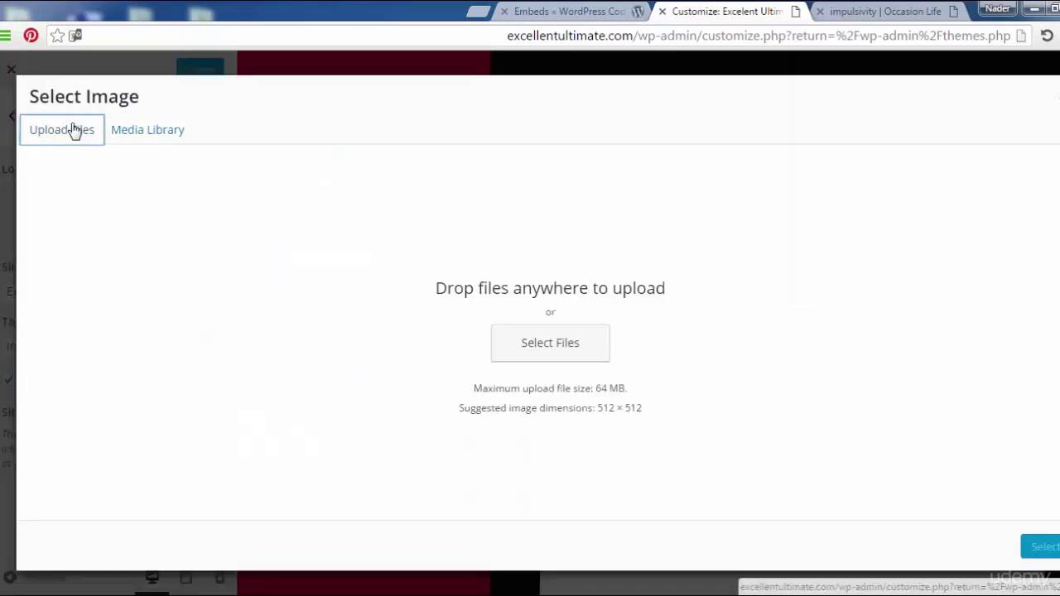
{"action": "left_click", "coordinate": [577, 358]}
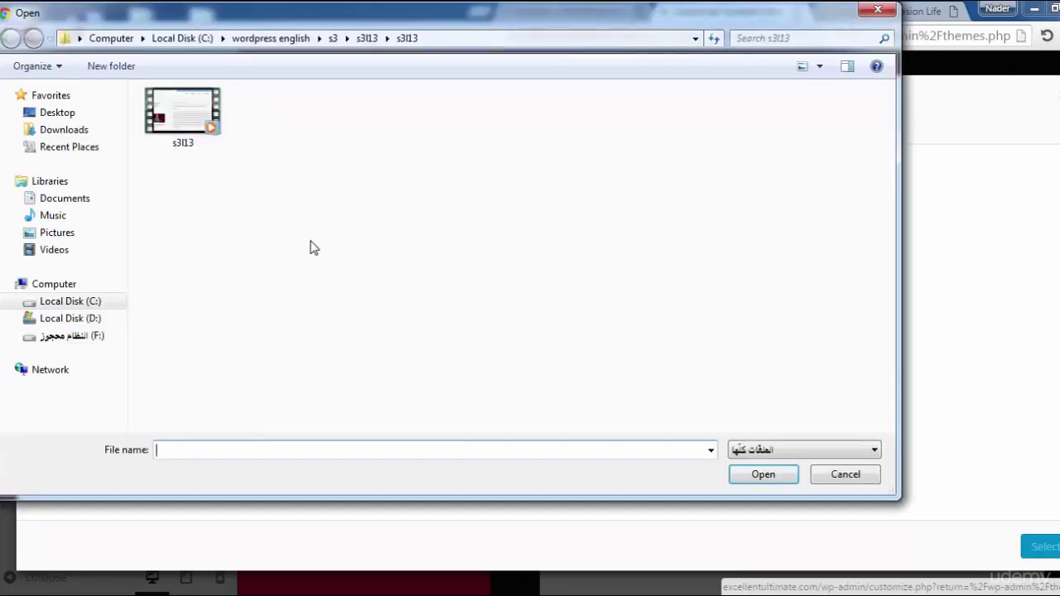
{"action": "left_click", "coordinate": [75, 133]}
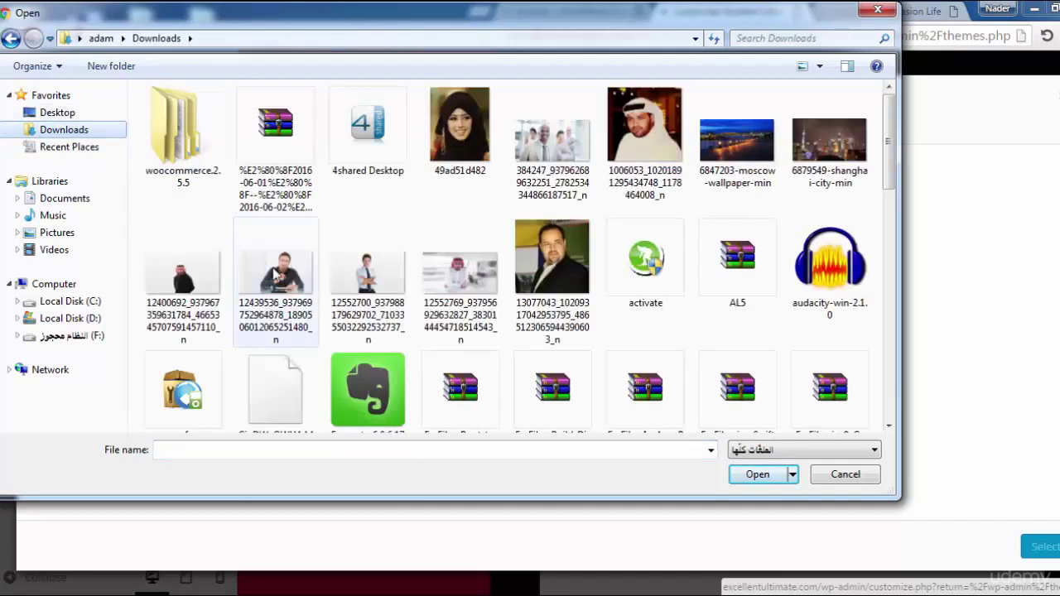
{"action": "left_click_drag", "start_coordinate": [888, 184], "coordinate": [892, 288]}
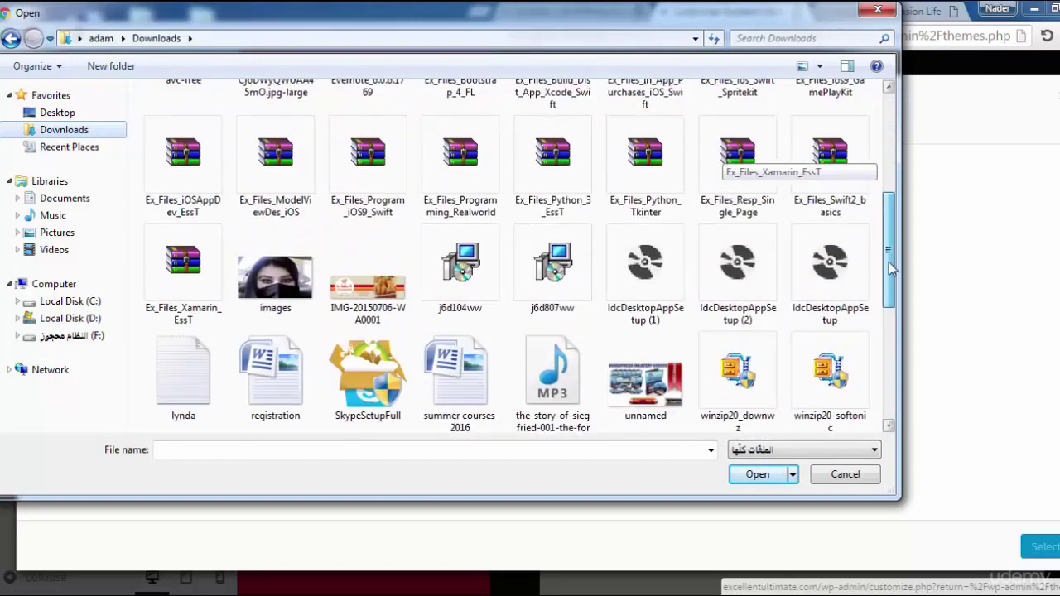
{"action": "left_click", "coordinate": [59, 114]}
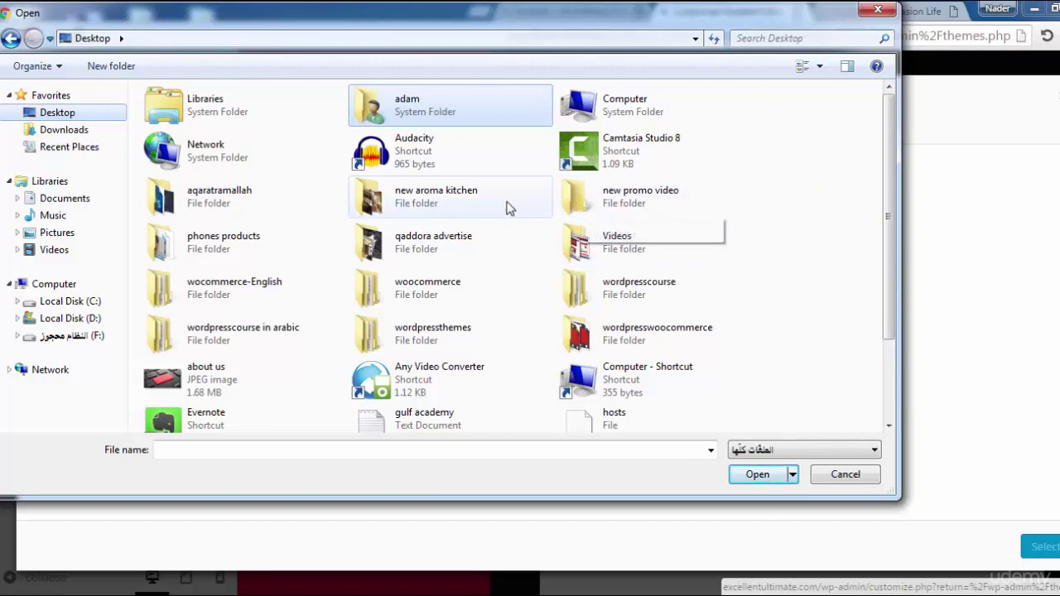
{"action": "left_click", "coordinate": [254, 206]}
{"action": "double_click", "coordinate": [257, 243]}
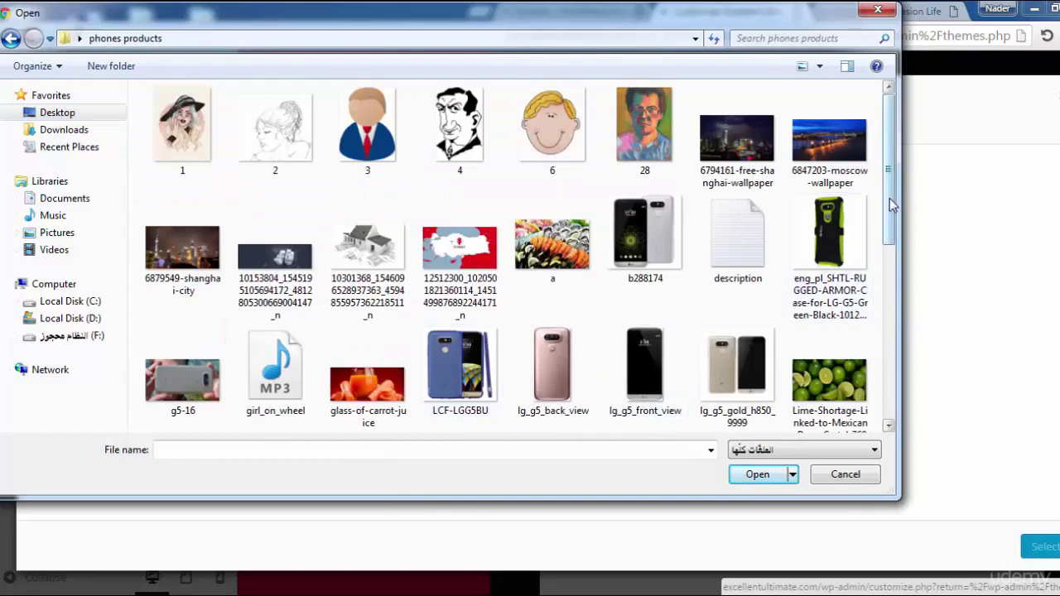
{"action": "mouse_move", "coordinate": [891, 206]}
{"action": "left_mouse_down"}
{"action": "mouse_move", "coordinate": [891, 377]}
{"action": "mouse_move", "coordinate": [889, 199]}
{"action": "left_mouse_up"}
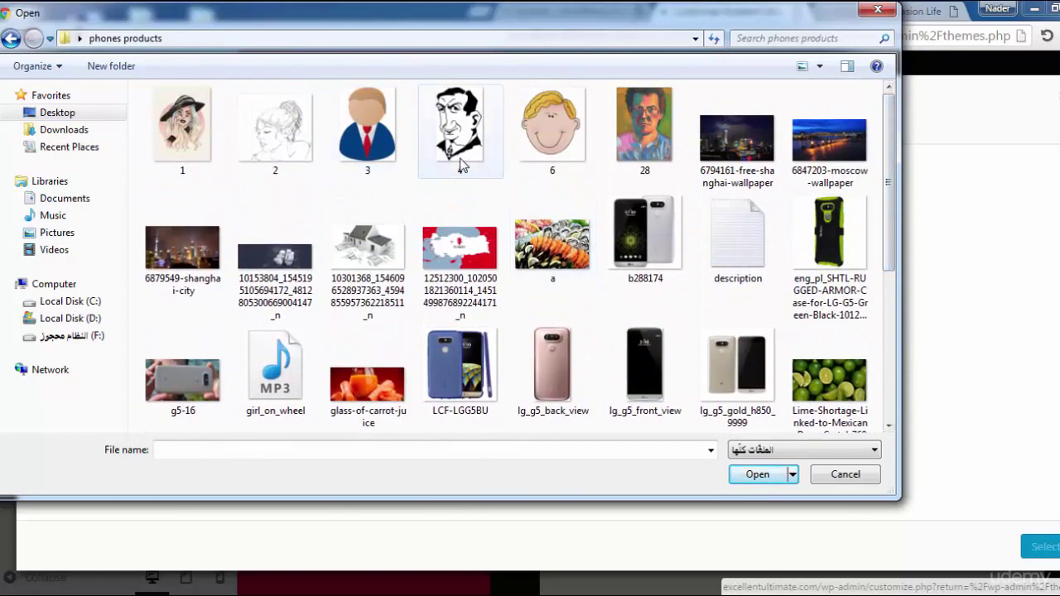
{"action": "left_click", "coordinate": [530, 157]}
{"action": "left_click", "coordinate": [753, 474]}
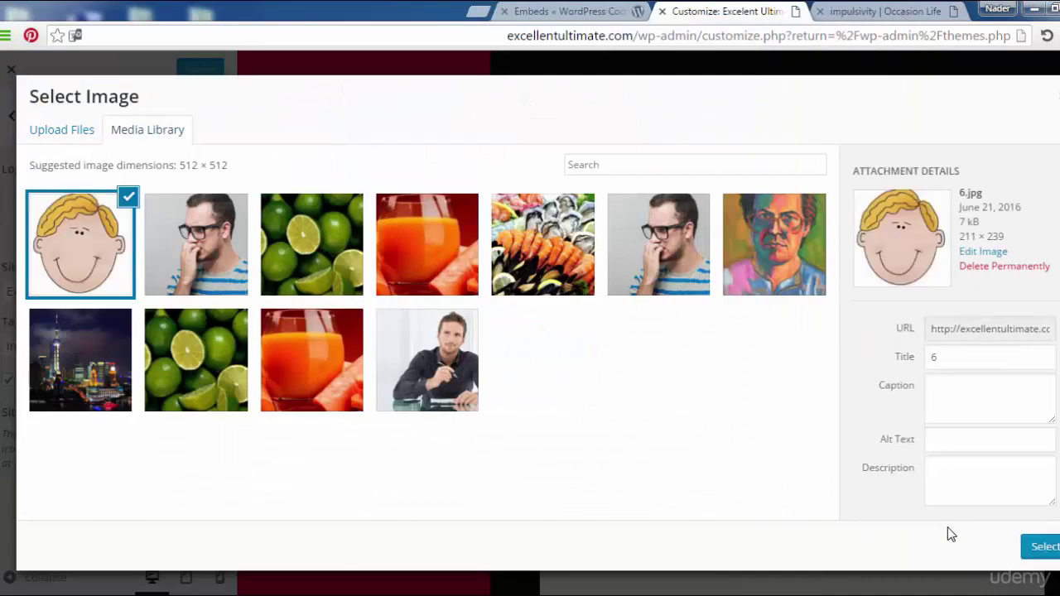
- Crop the cartoon face as the site icon, publish it, and return to the main sections
{"action": "left_click", "coordinate": [1031, 548]}
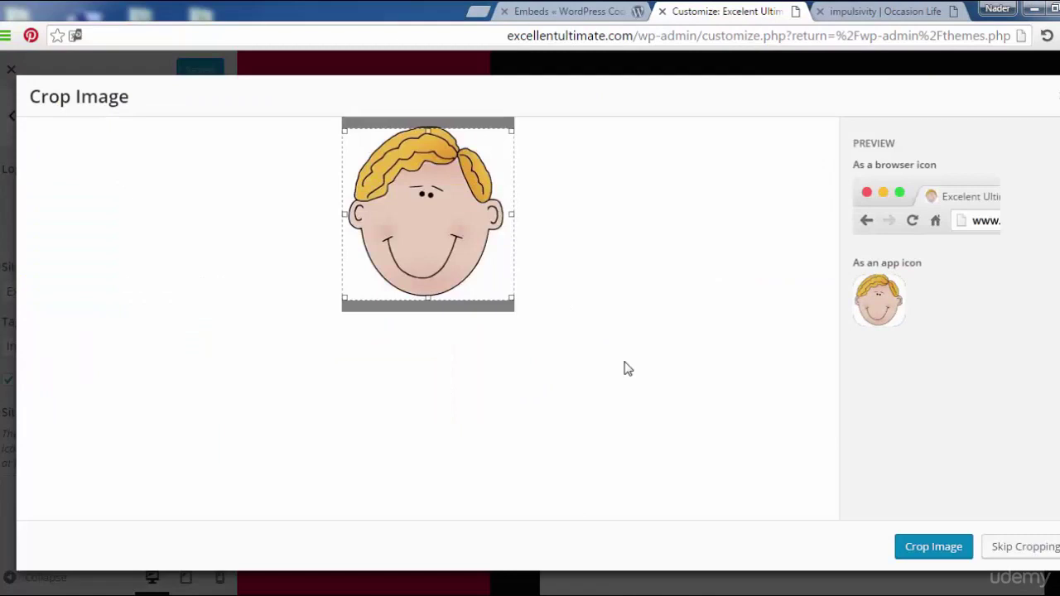
{"action": "left_click", "coordinate": [928, 549]}
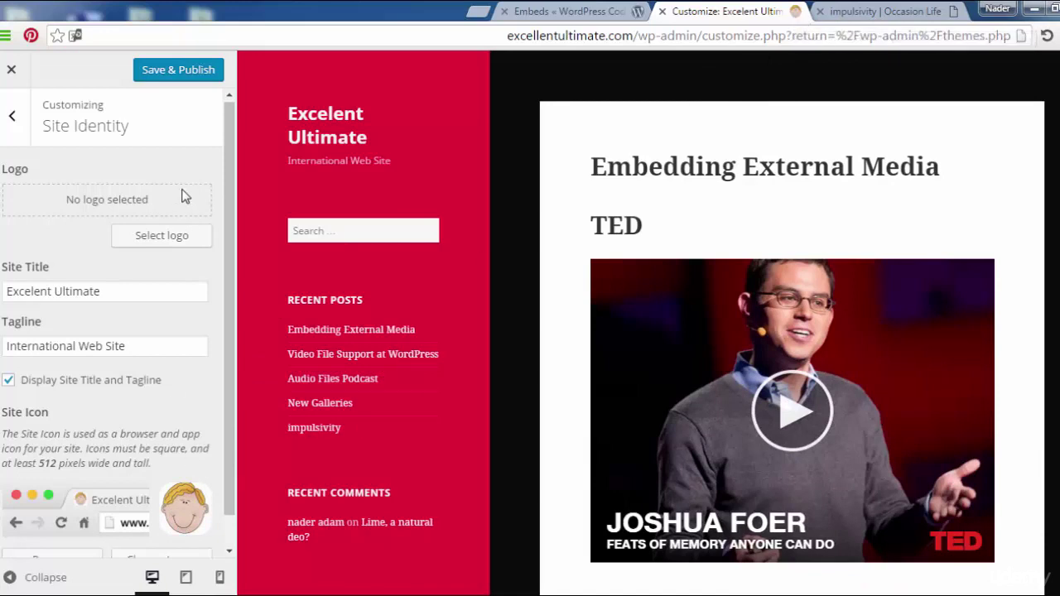
{"action": "left_click", "coordinate": [189, 75]}
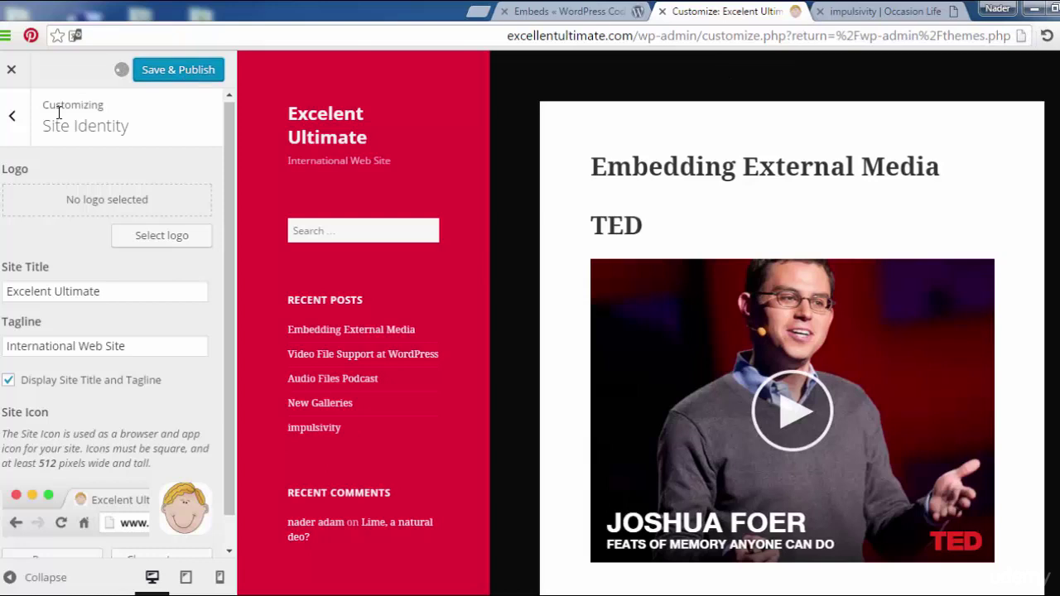
{"action": "left_click", "coordinate": [13, 116]}
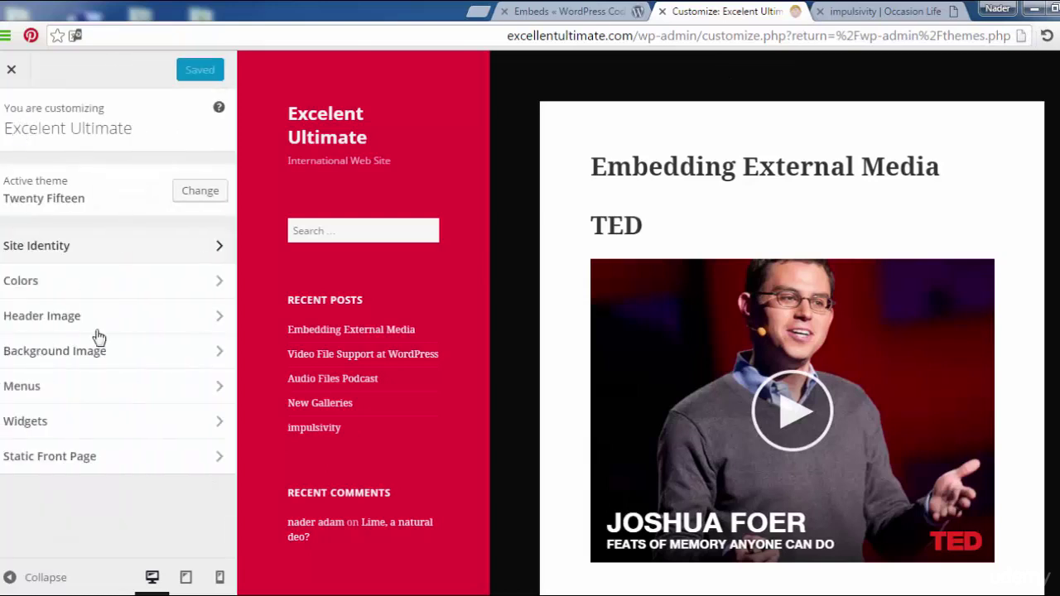
- In Colors, preview the Dark and Yellow base color schemes
{"action": "left_click", "coordinate": [114, 288]}
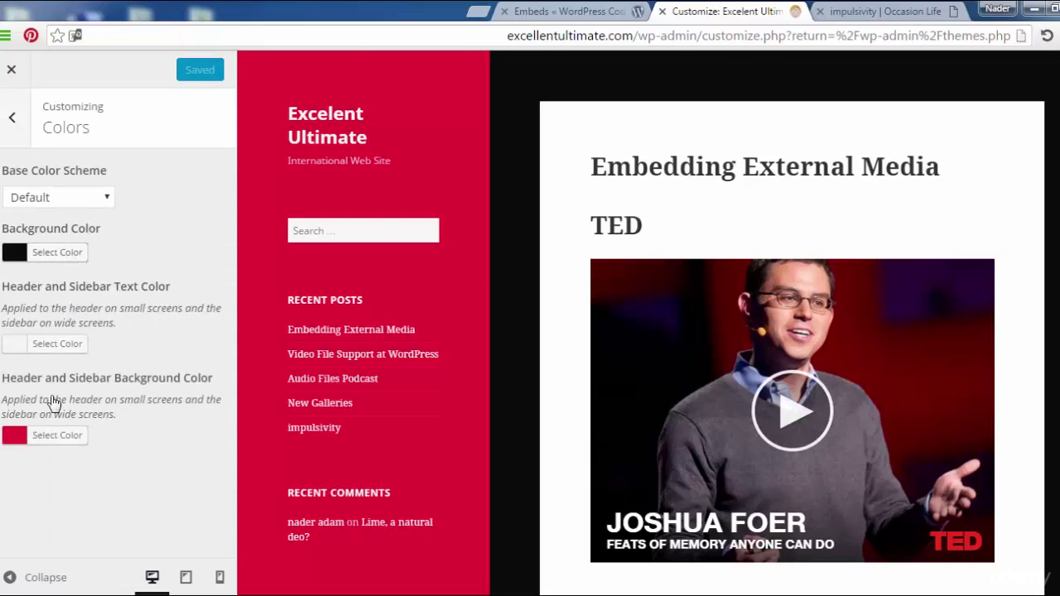
{"action": "left_click", "coordinate": [103, 199]}
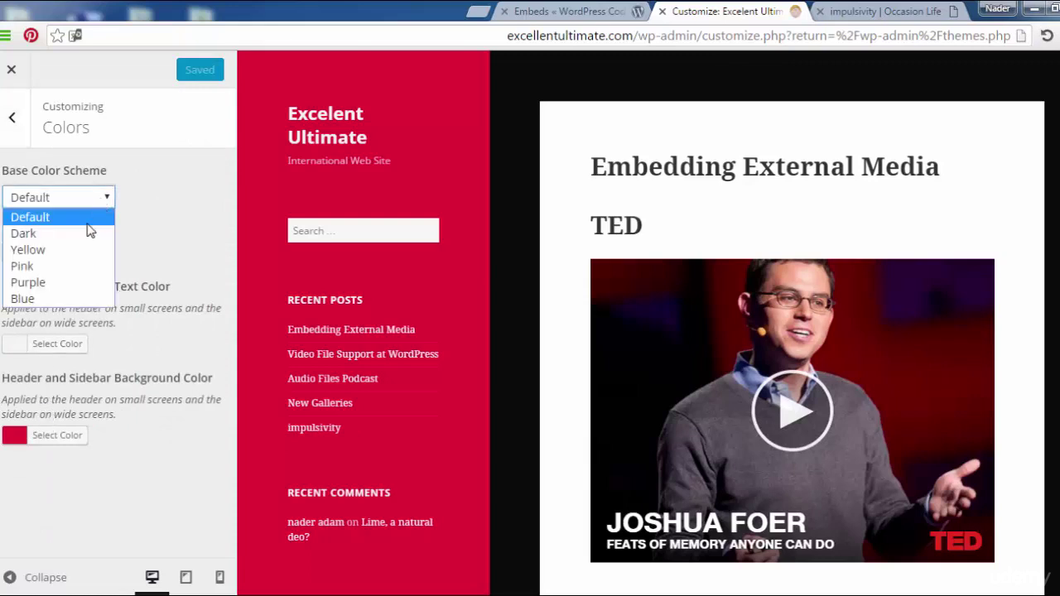
{"action": "left_click", "coordinate": [87, 237]}
{"action": "left_click", "coordinate": [97, 203]}
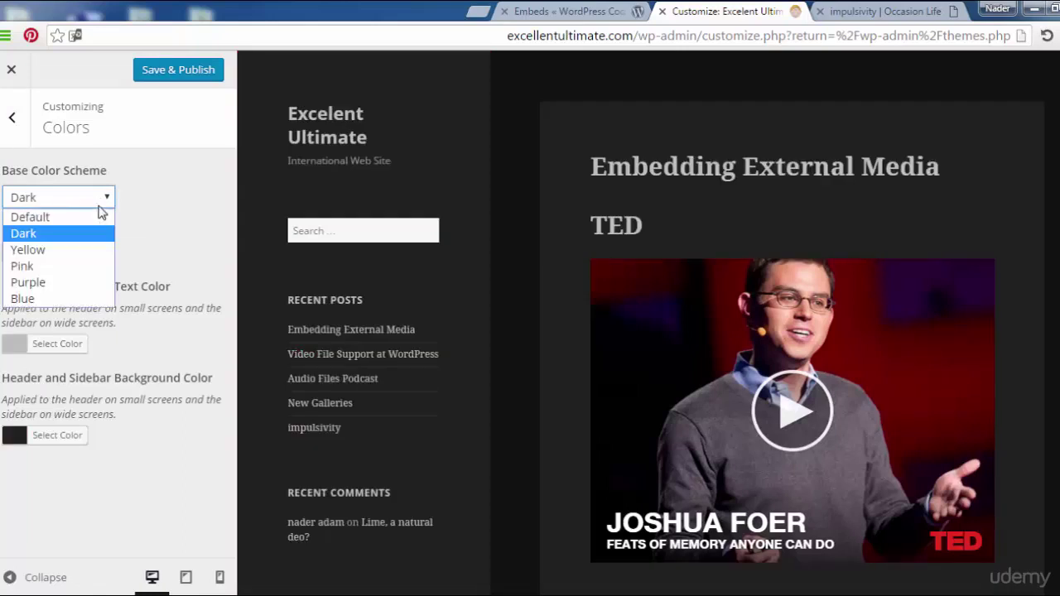
{"action": "left_click", "coordinate": [88, 247]}
{"action": "left_click", "coordinate": [104, 206]}
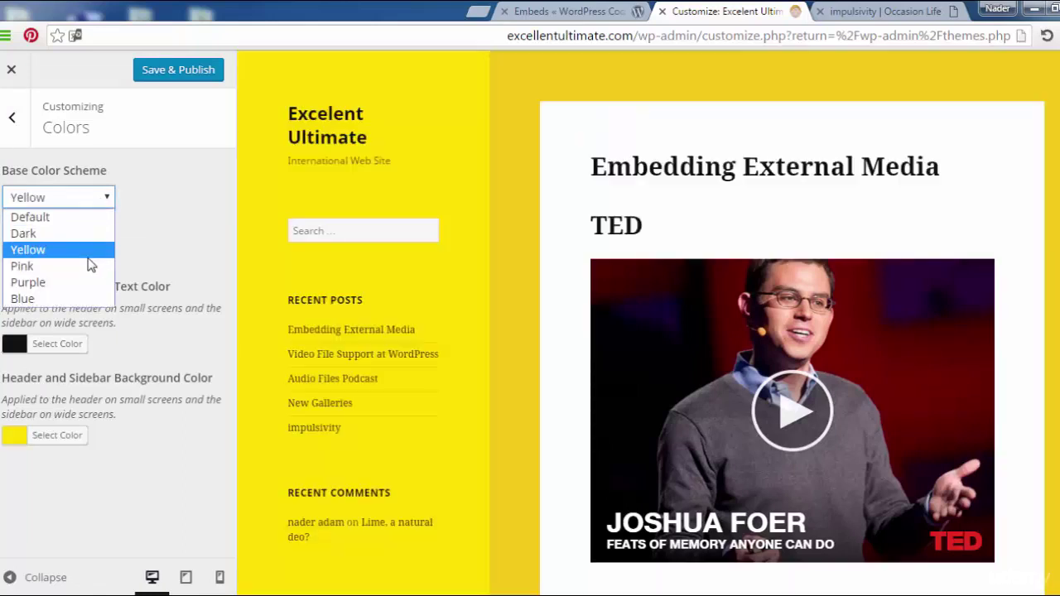
- Pick the Pink scheme, publish it, and return to the main sections
{"action": "left_click", "coordinate": [86, 264]}
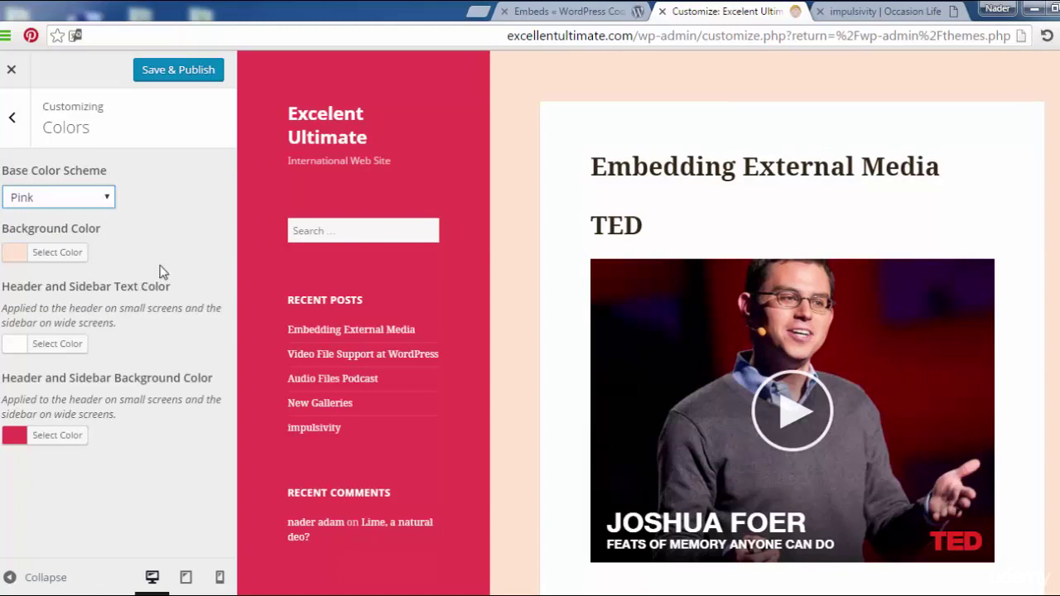
{"action": "left_click", "coordinate": [198, 74]}
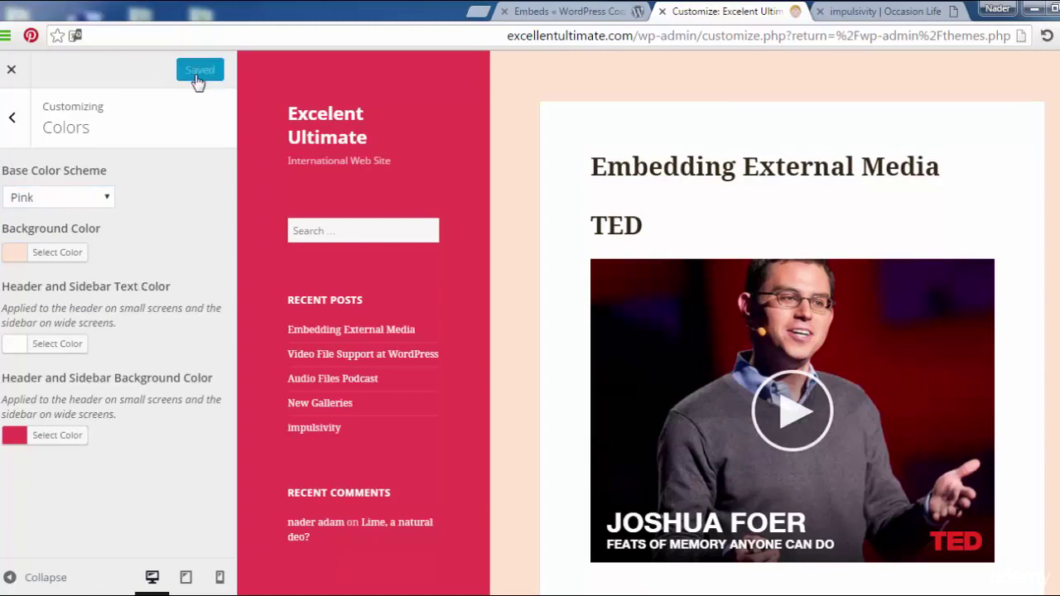
{"action": "left_click", "coordinate": [21, 132]}
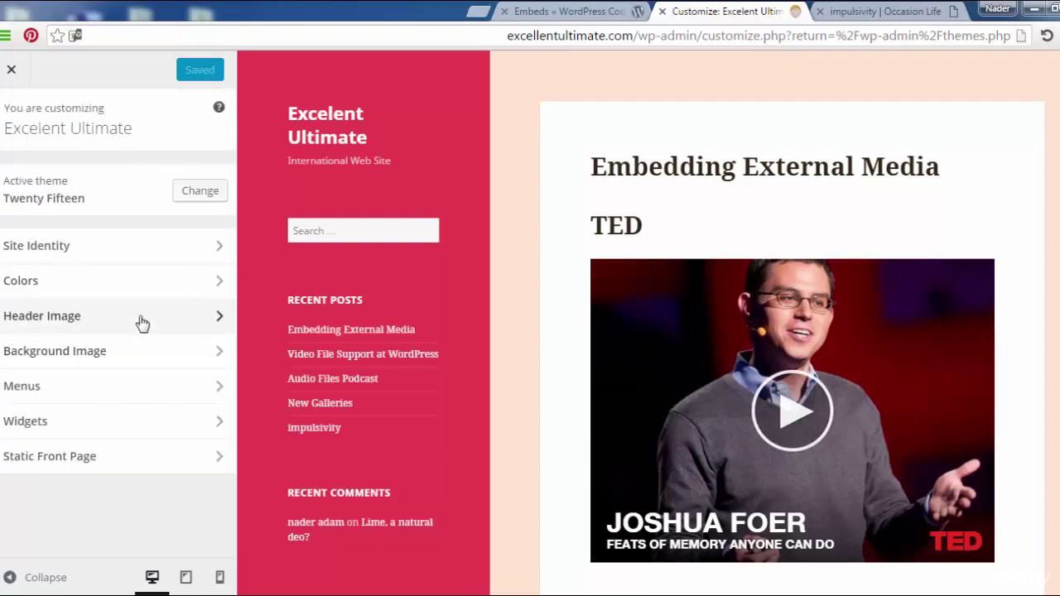
- Add the lime photo from the media library as the header image and crop it
{"action": "left_click", "coordinate": [140, 322]}
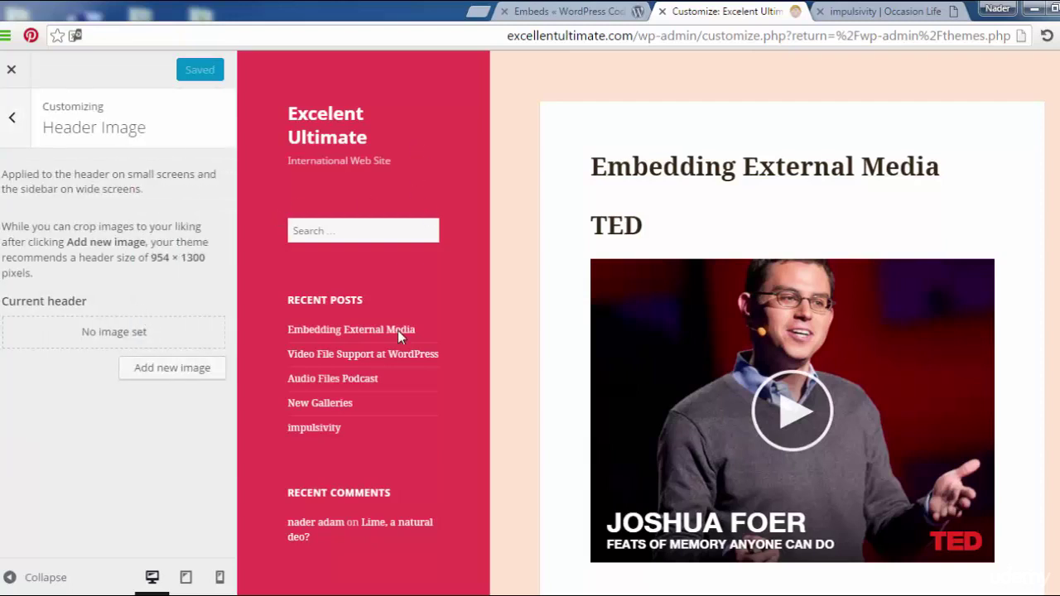
{"action": "left_click", "coordinate": [189, 377]}
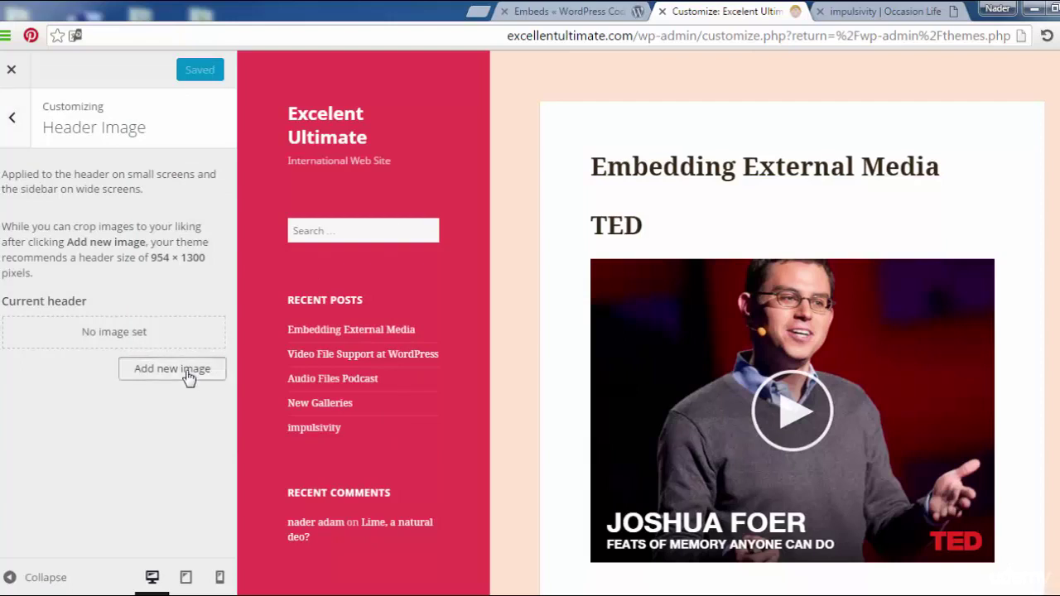
{"action": "left_click", "coordinate": [325, 340]}
{"action": "left_click", "coordinate": [465, 373]}
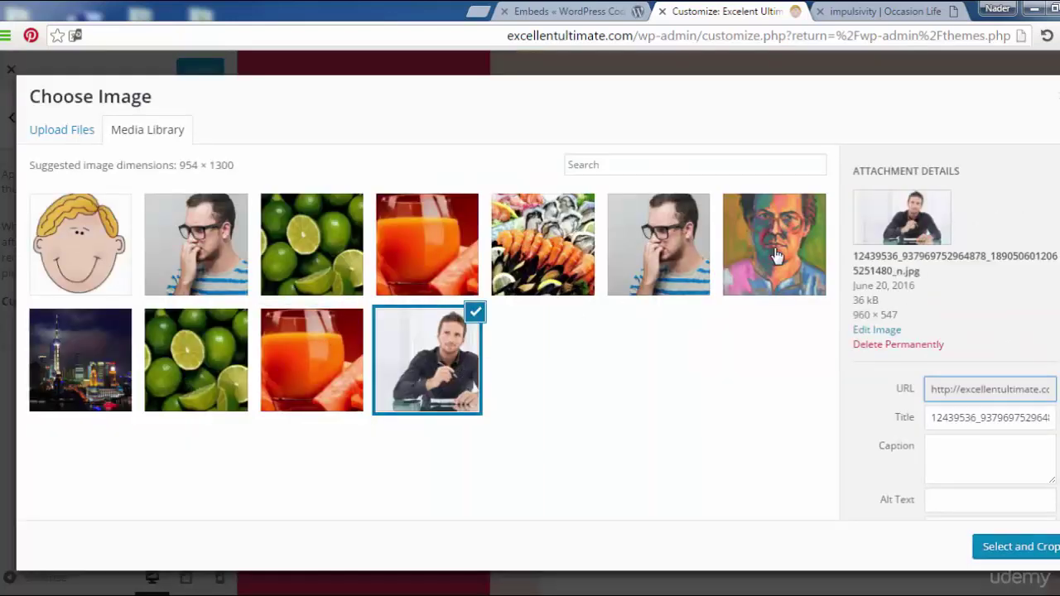
{"action": "left_click", "coordinate": [341, 282]}
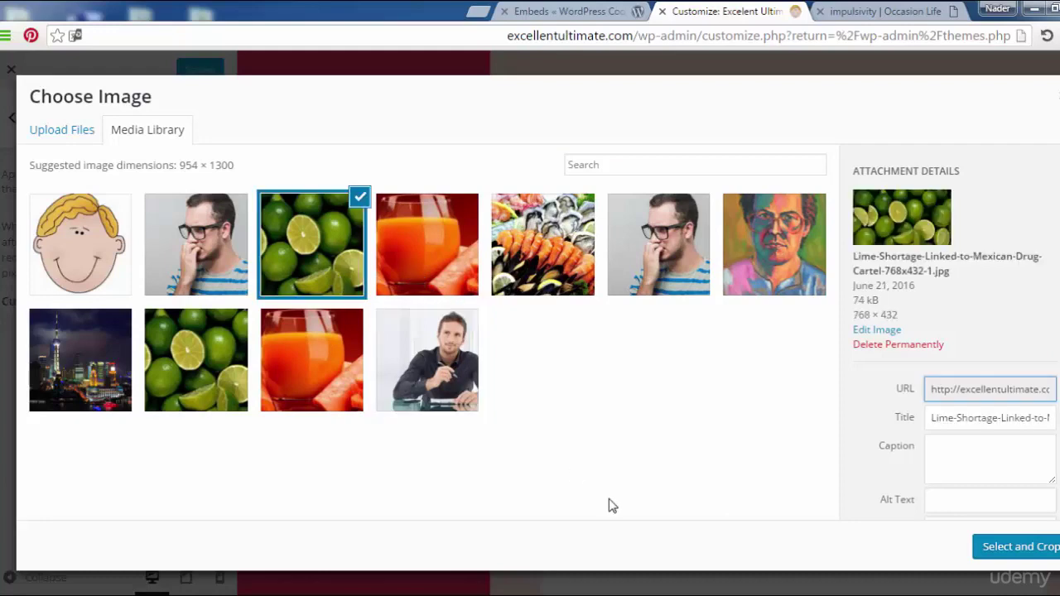
{"action": "left_click", "coordinate": [1000, 550]}
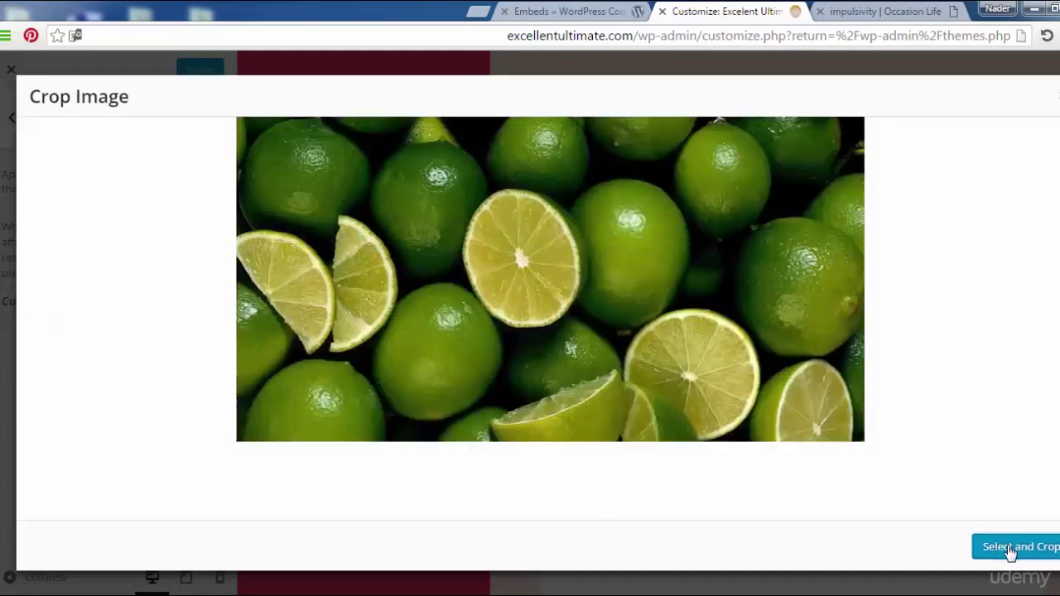
{"action": "left_click", "coordinate": [944, 550]}
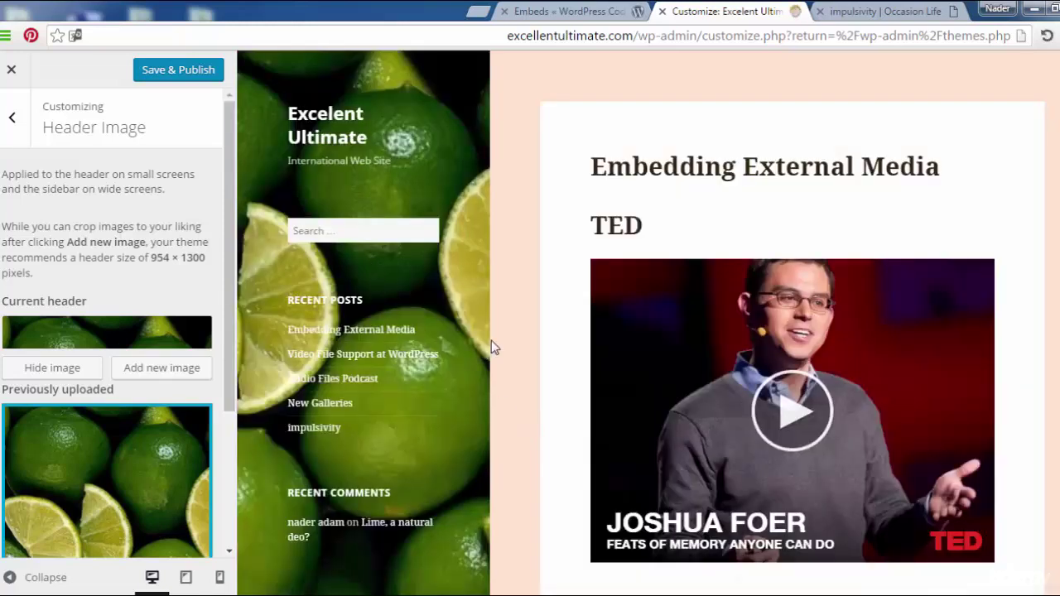
- Hide the lime header image, publish the removal, and return to the main sections
{"action": "scroll", "coordinate": [775, 323], "scroll_direction": "down", "scroll_amount": 15}
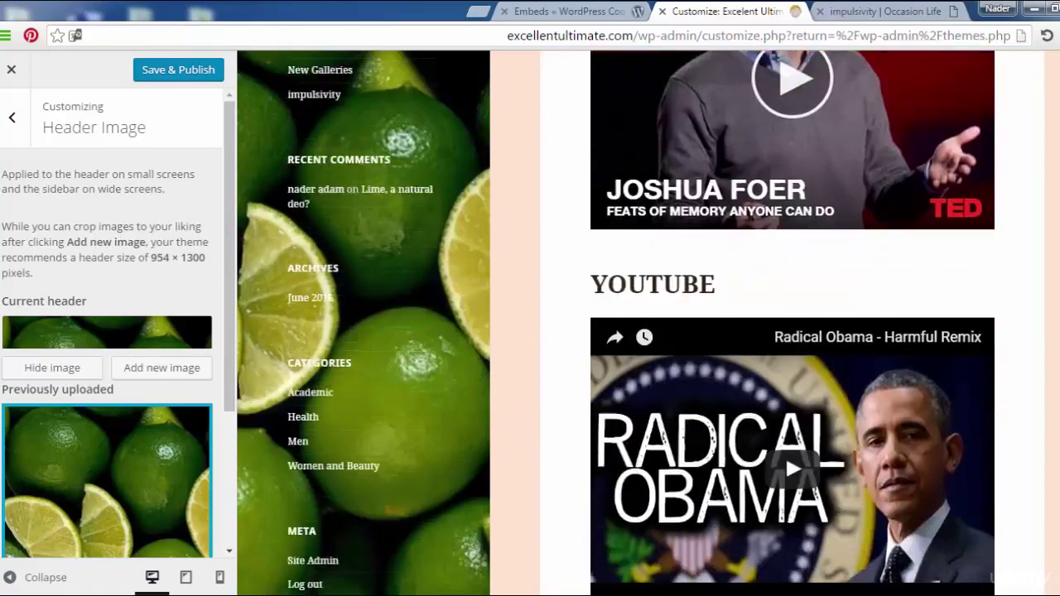
{"action": "scroll", "coordinate": [775, 323], "scroll_direction": "up", "scroll_amount": 14}
{"action": "scroll", "coordinate": [774, 323], "scroll_direction": "up", "scroll_amount": 1}
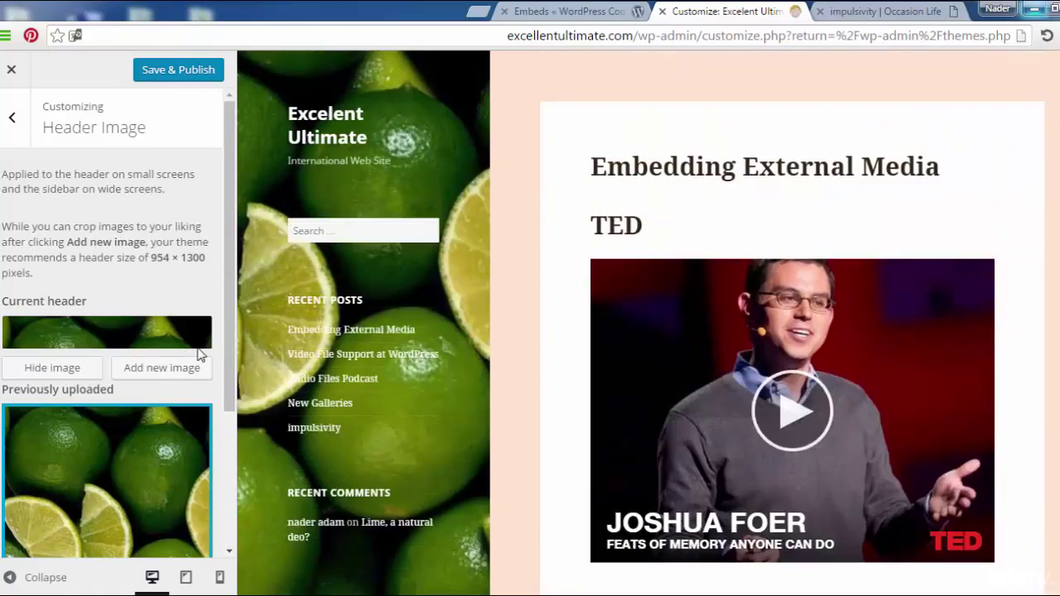
{"action": "scroll", "coordinate": [227, 402], "scroll_direction": "down", "scroll_amount": 2}
{"action": "scroll", "coordinate": [220, 505], "scroll_direction": "down", "scroll_amount": 1}
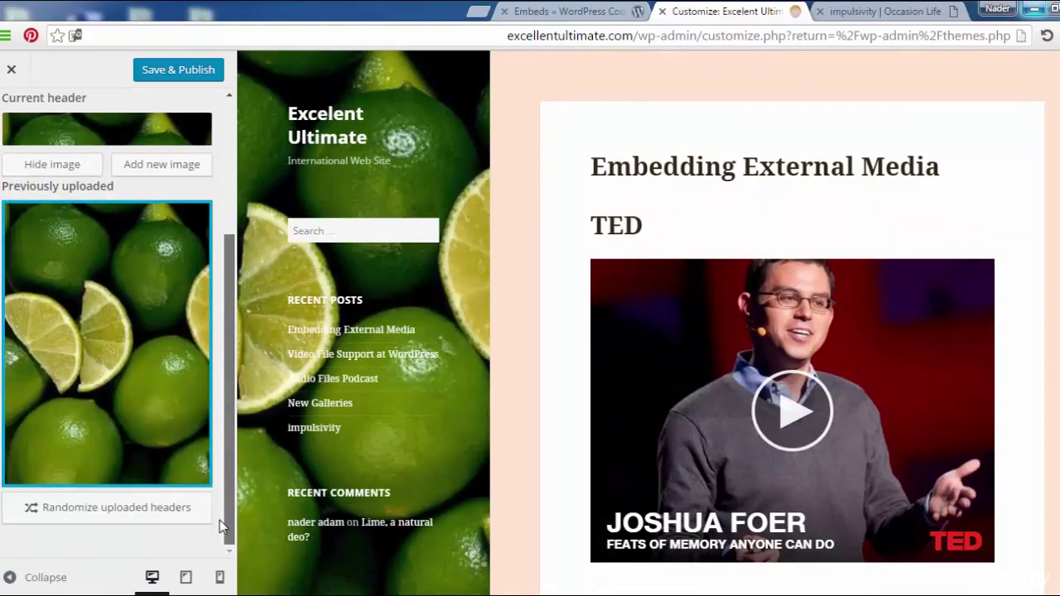
{"action": "scroll", "coordinate": [218, 447], "scroll_direction": "up", "scroll_amount": 2}
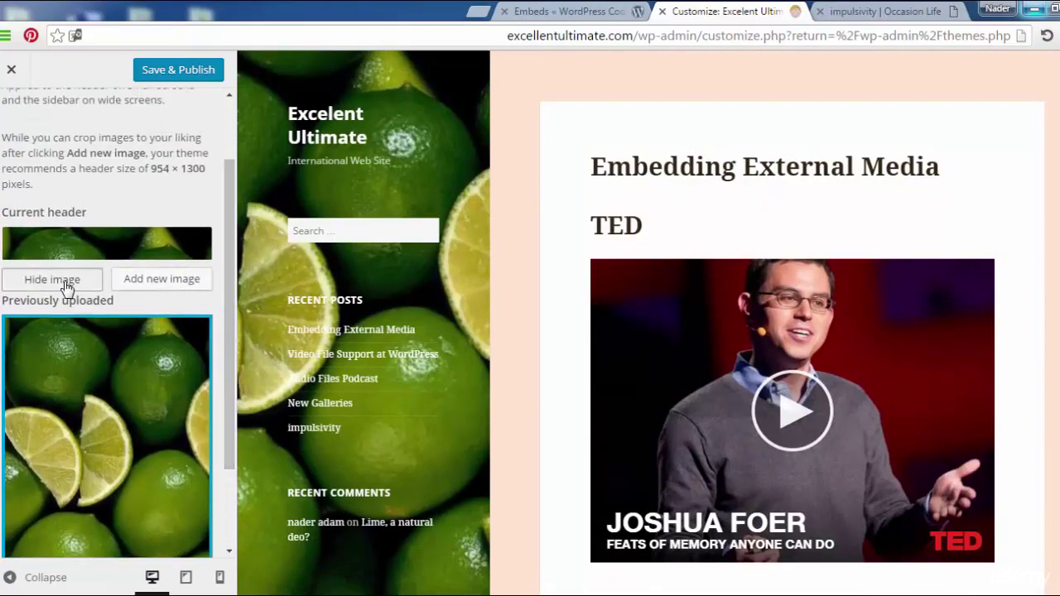
{"action": "left_click", "coordinate": [58, 280]}
{"action": "scroll", "coordinate": [227, 333], "scroll_direction": "up", "scroll_amount": 1}
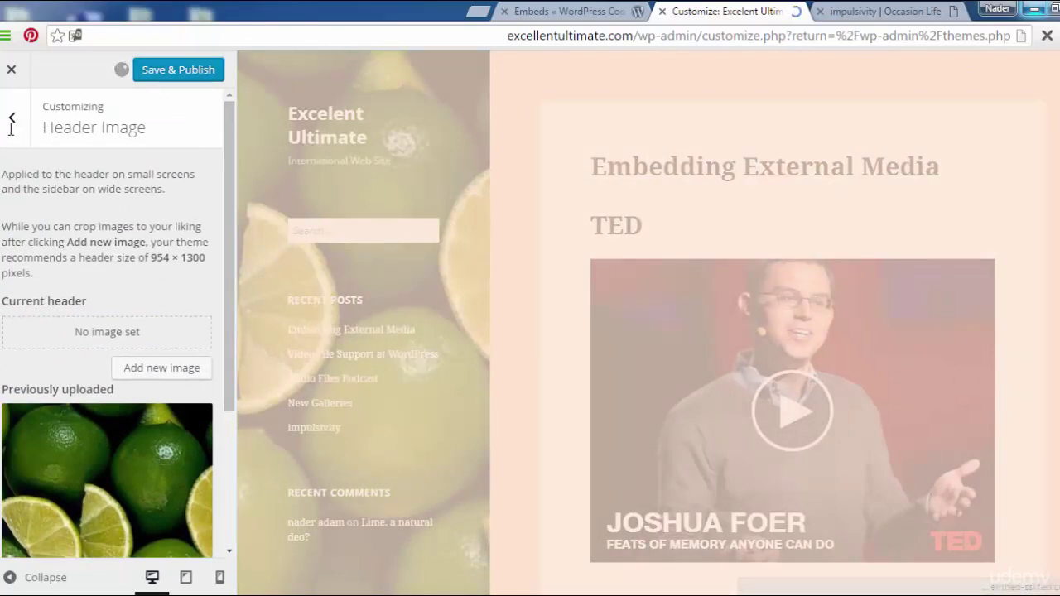
{"action": "left_click", "coordinate": [178, 70]}
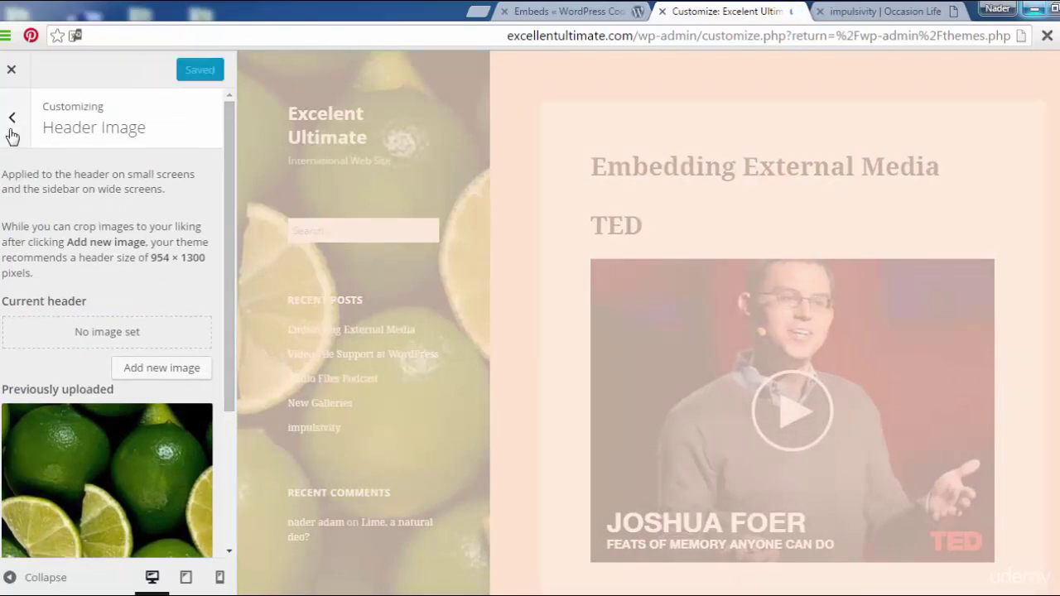
{"action": "left_click", "coordinate": [11, 126]}
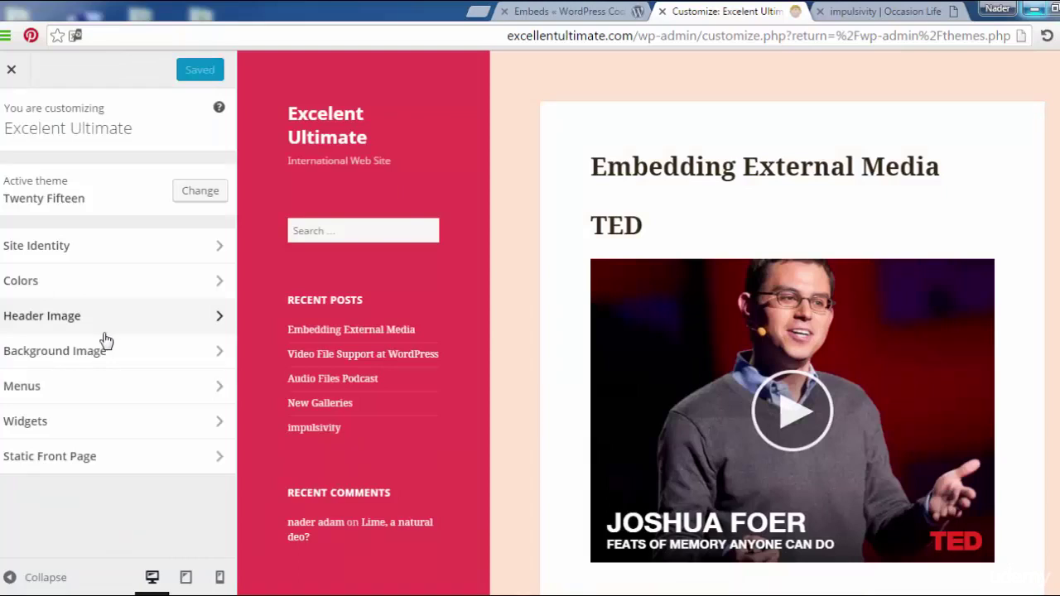
- Set the cartoon face from the media library as the site background image
{"action": "left_click", "coordinate": [138, 363]}
{"action": "left_click", "coordinate": [183, 248]}
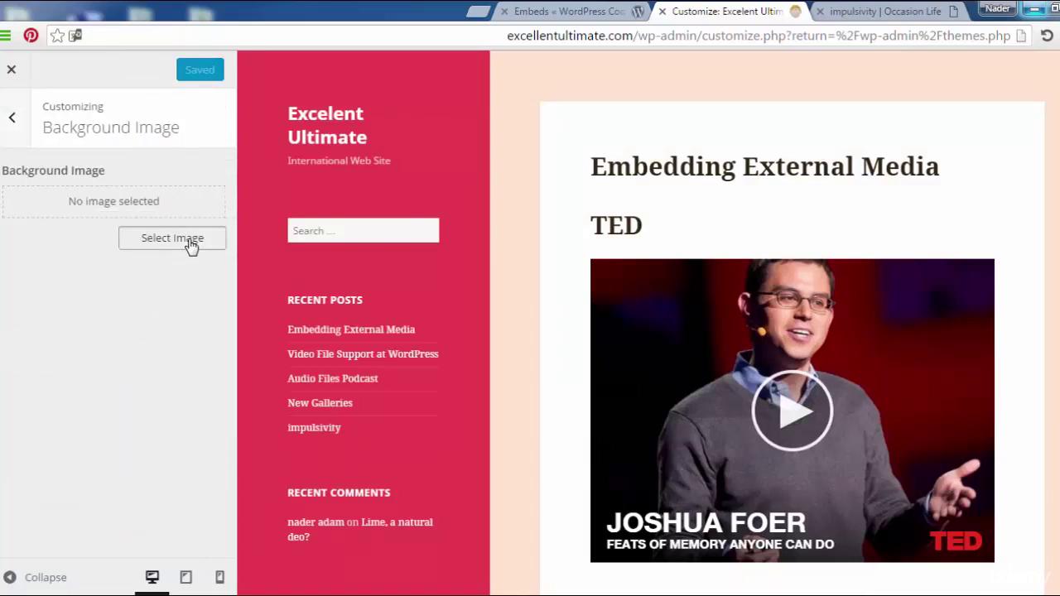
{"action": "left_click", "coordinate": [98, 263]}
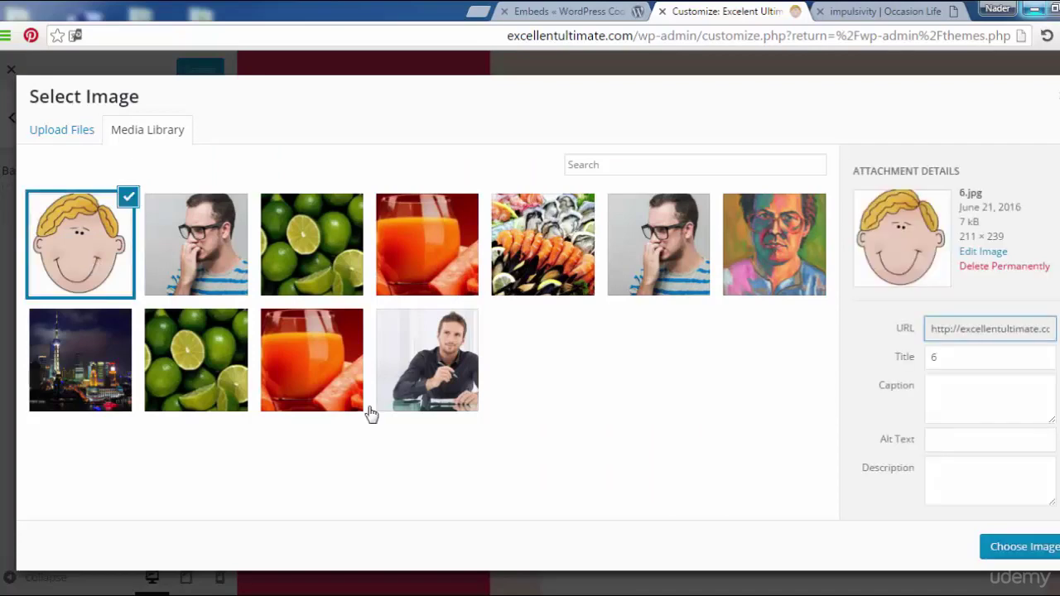
{"action": "left_click", "coordinate": [1018, 548]}
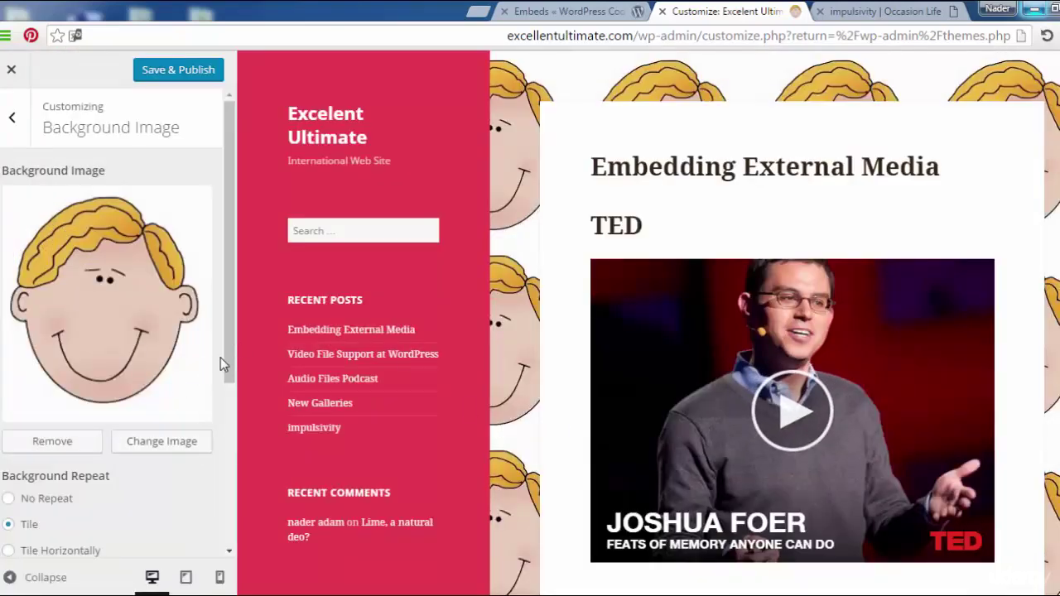
- Try No Repeat, Tile, Tile Horizontally and Tile Vertically, then remove the background image
{"action": "scroll", "coordinate": [95, 431], "scroll_direction": "down", "scroll_amount": 2}
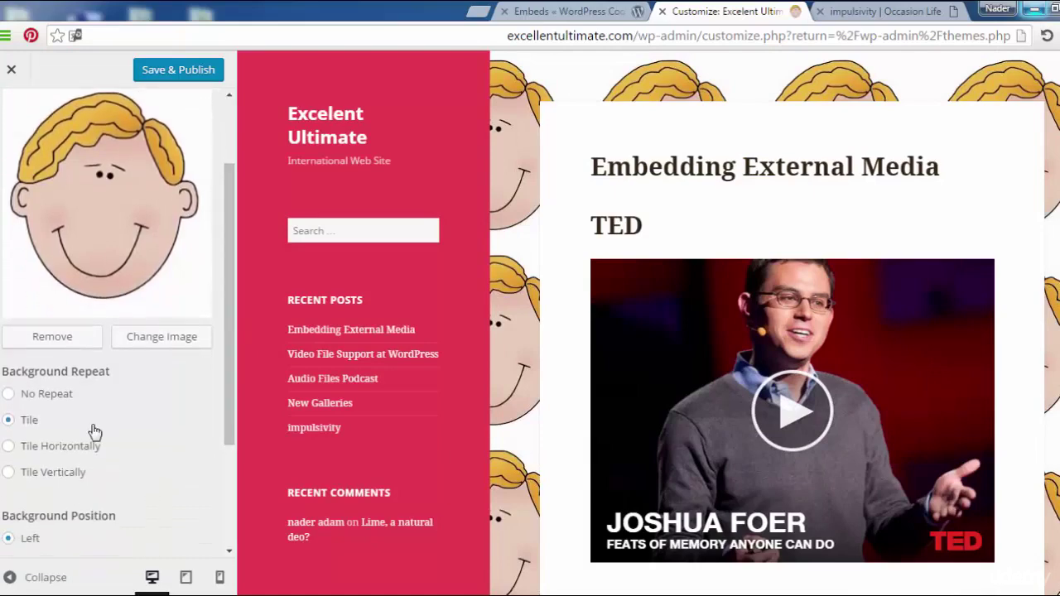
{"action": "left_click", "coordinate": [9, 396]}
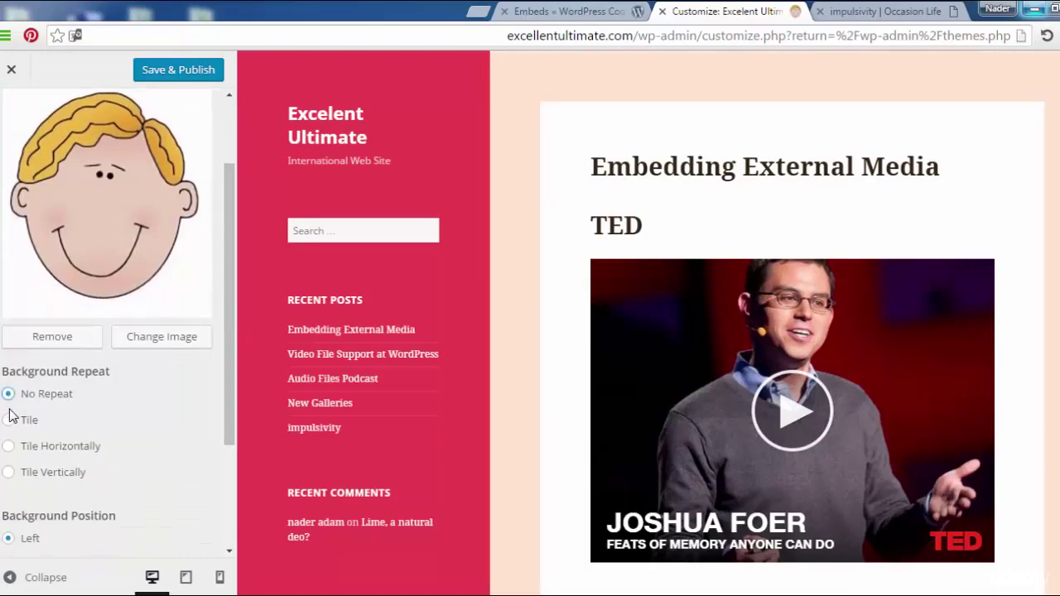
{"action": "left_click", "coordinate": [10, 422]}
{"action": "left_click", "coordinate": [11, 447]}
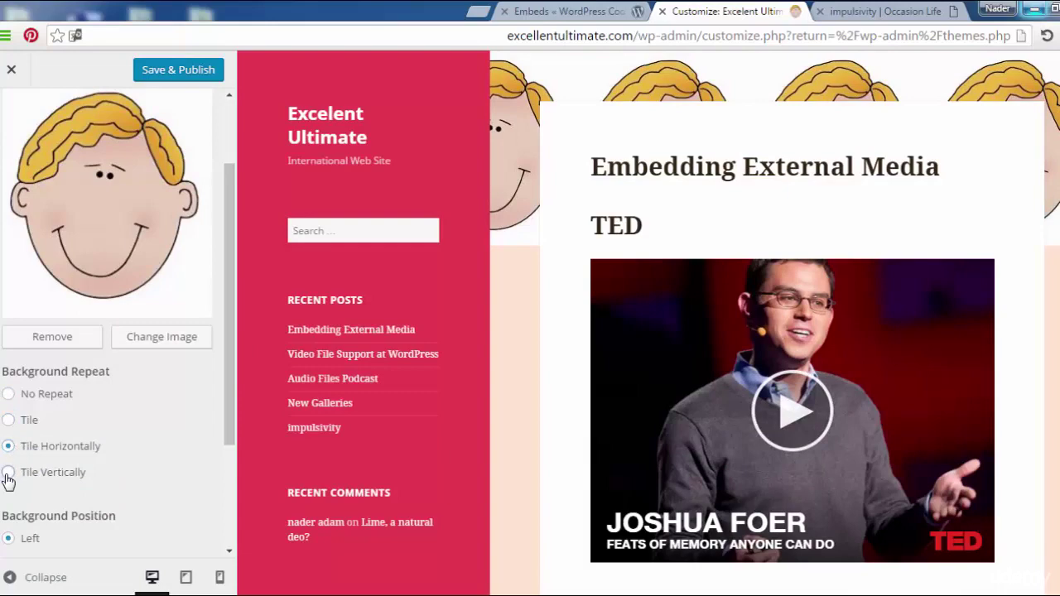
{"action": "left_click", "coordinate": [8, 472]}
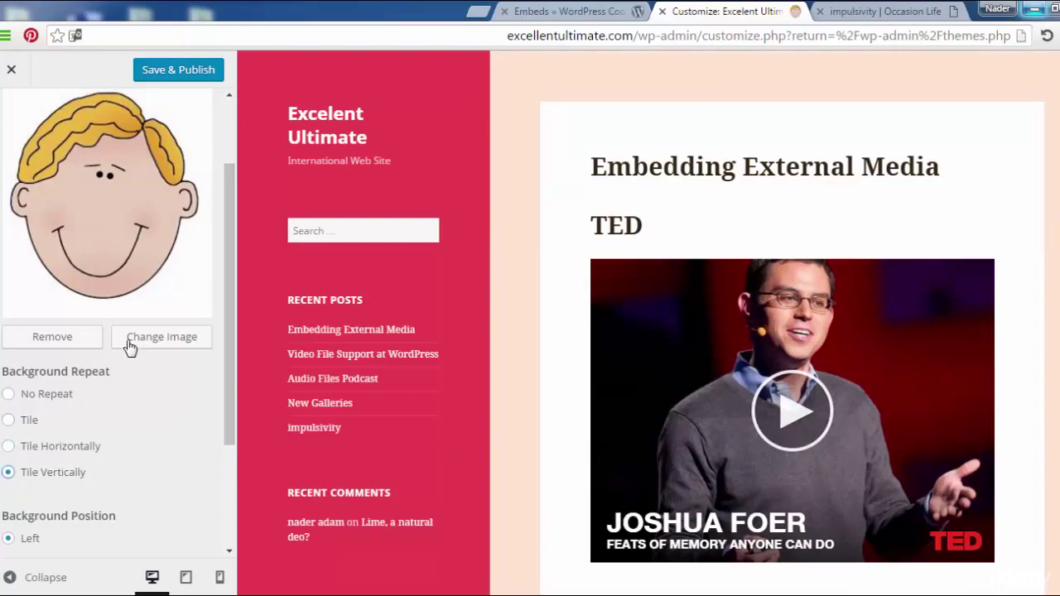
{"action": "left_click", "coordinate": [99, 338]}
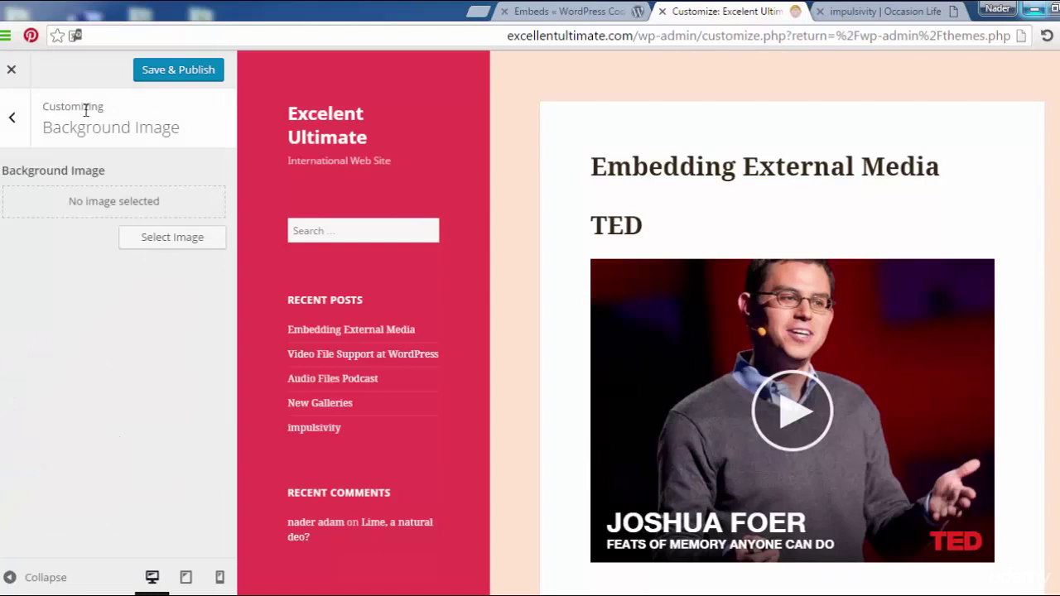
- Publish the site without a background image and return to the main Customizer sections
{"action": "left_click", "coordinate": [170, 76]}
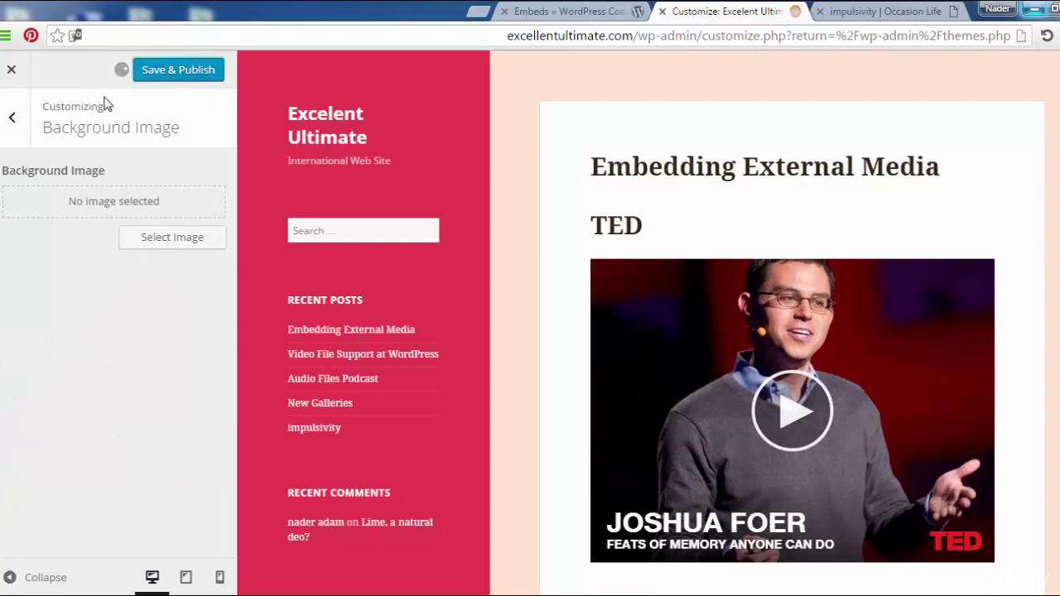
{"action": "left_click", "coordinate": [14, 120]}
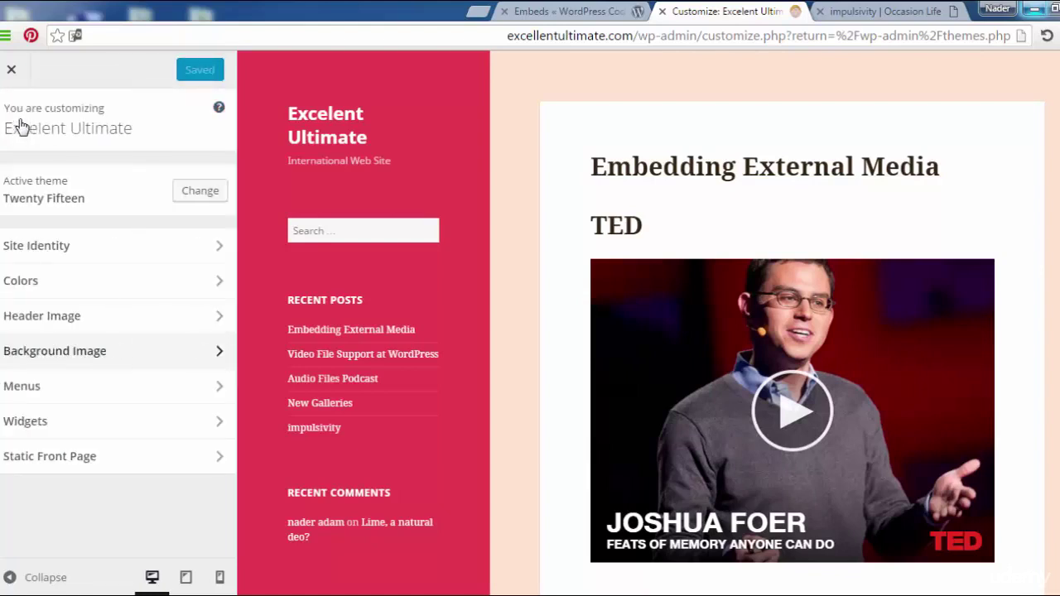